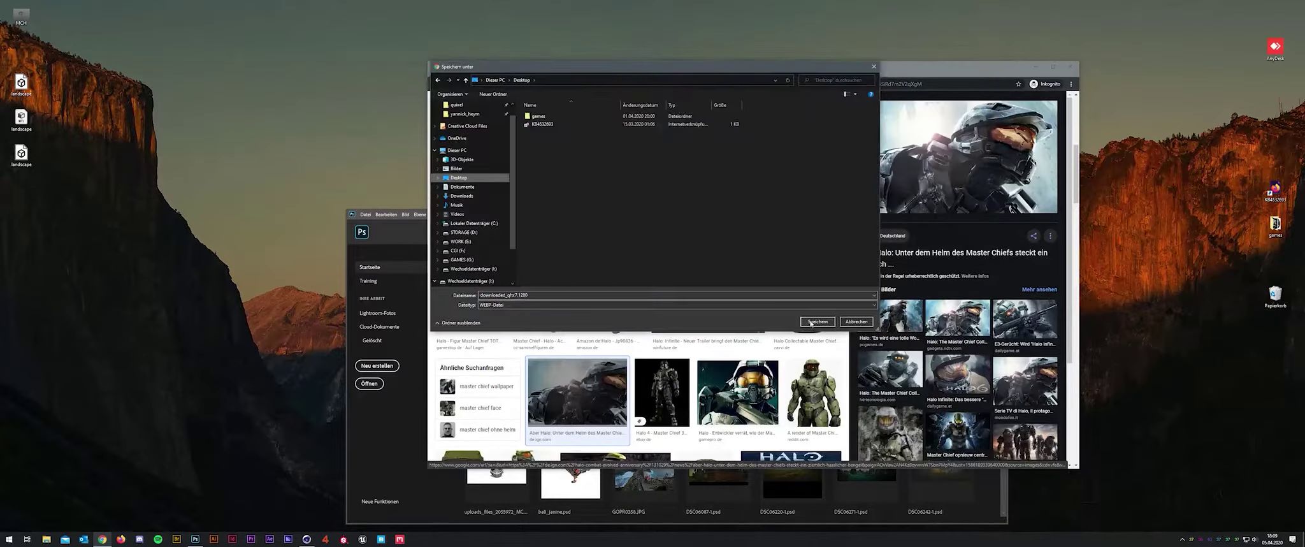
# - Save the chosen Master Chief reference picture from Google Images
pyautogui.click(812, 322)
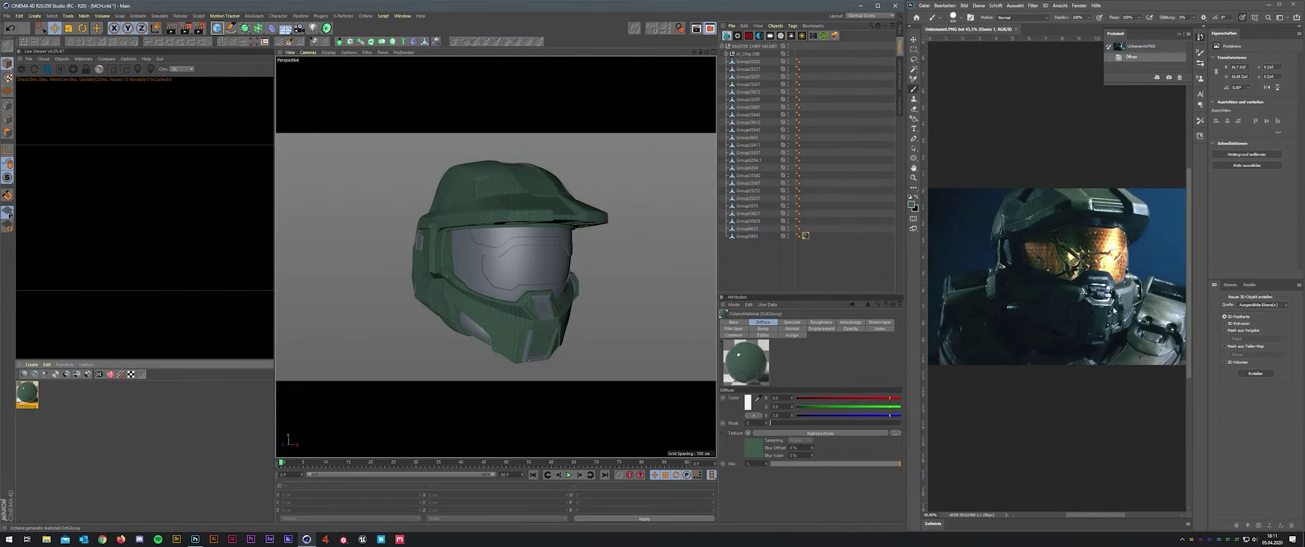
# - Choose the green base colour for the helmet's Octane mix material
pyautogui.click(730, 133)
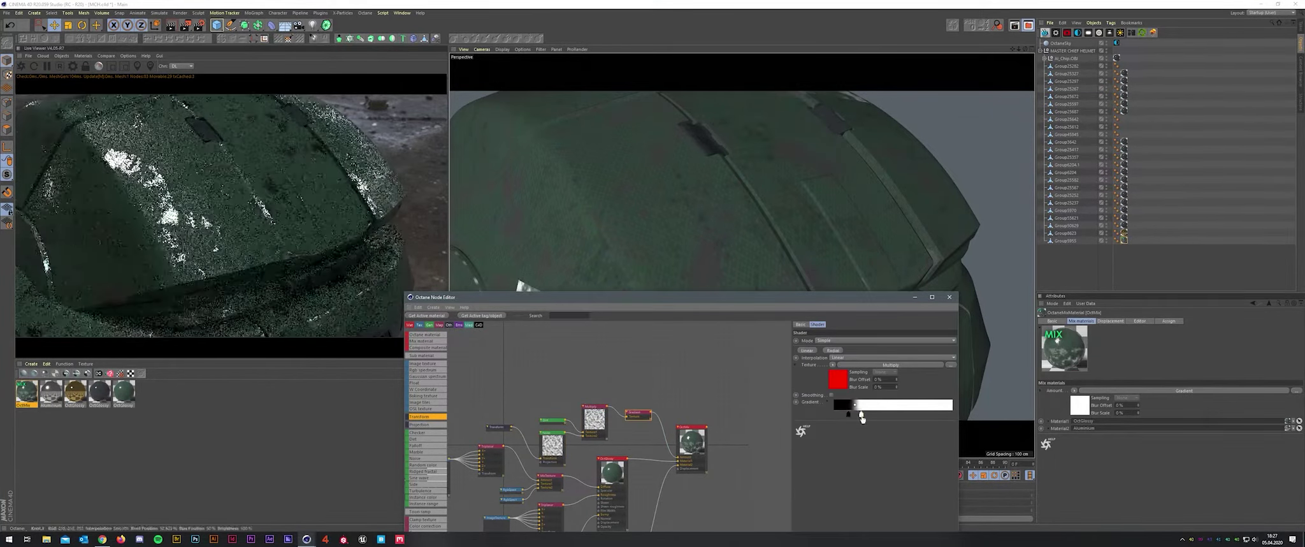
# - Shift the gradient knot toward 50% so more green shows, then inspect the painted surface close up
pyautogui.moveTo(906, 415); pyautogui.dragTo(870, 417)
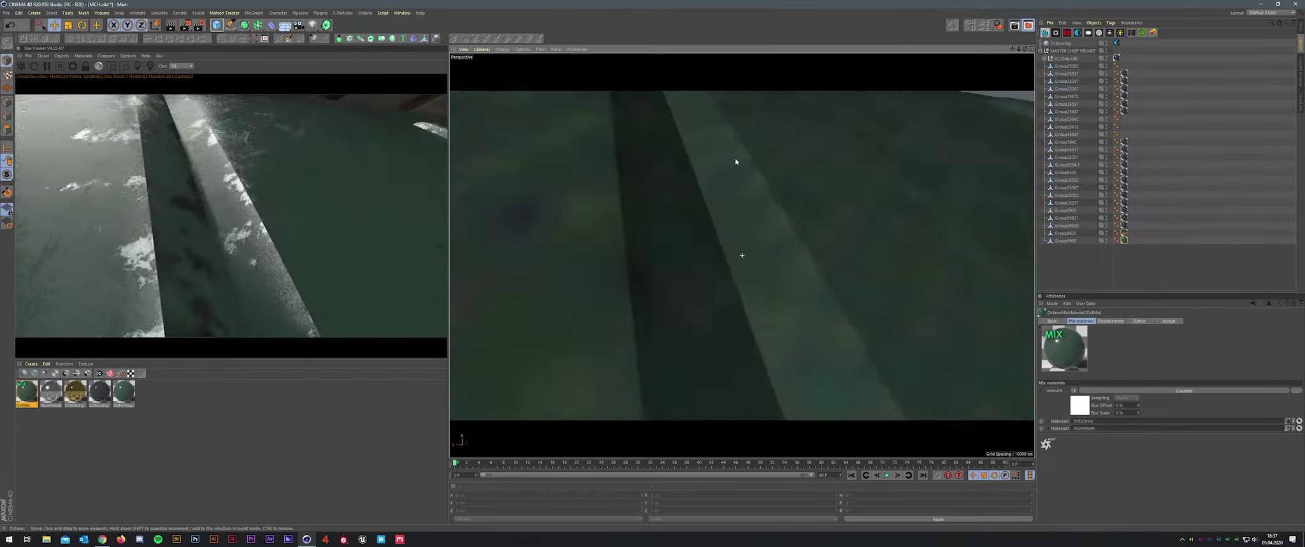
pyautogui.keyDown('alt'); pyautogui.moveTo(736, 157); pyautogui.dragTo(837, 256); pyautogui.keyUp('alt')
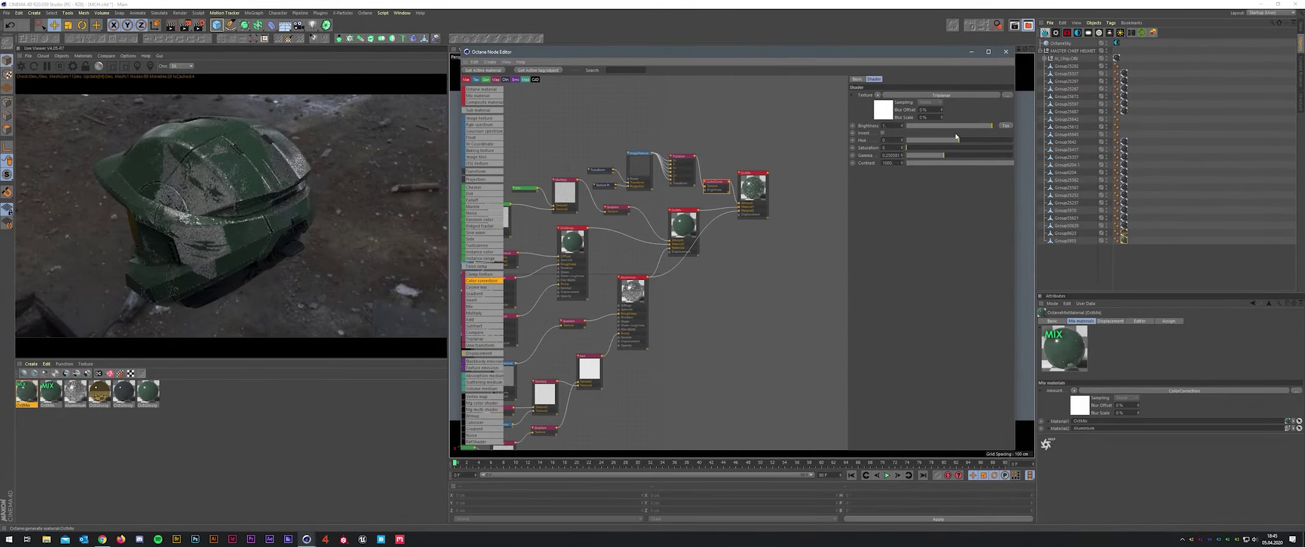
# - Delete the extra Gradient node and lower the dirt ImageTexture's Power to about 0.056
pyautogui.click(639, 171)
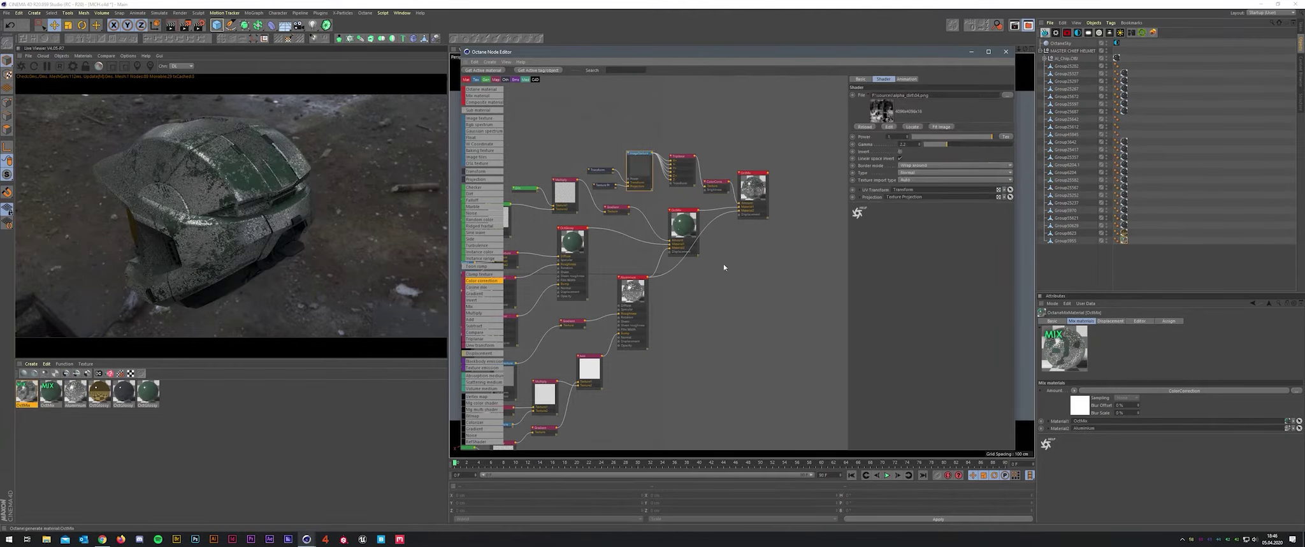
pyautogui.click(599, 169)
pyautogui.moveTo(721, 52); pyautogui.dragTo(647, 311)
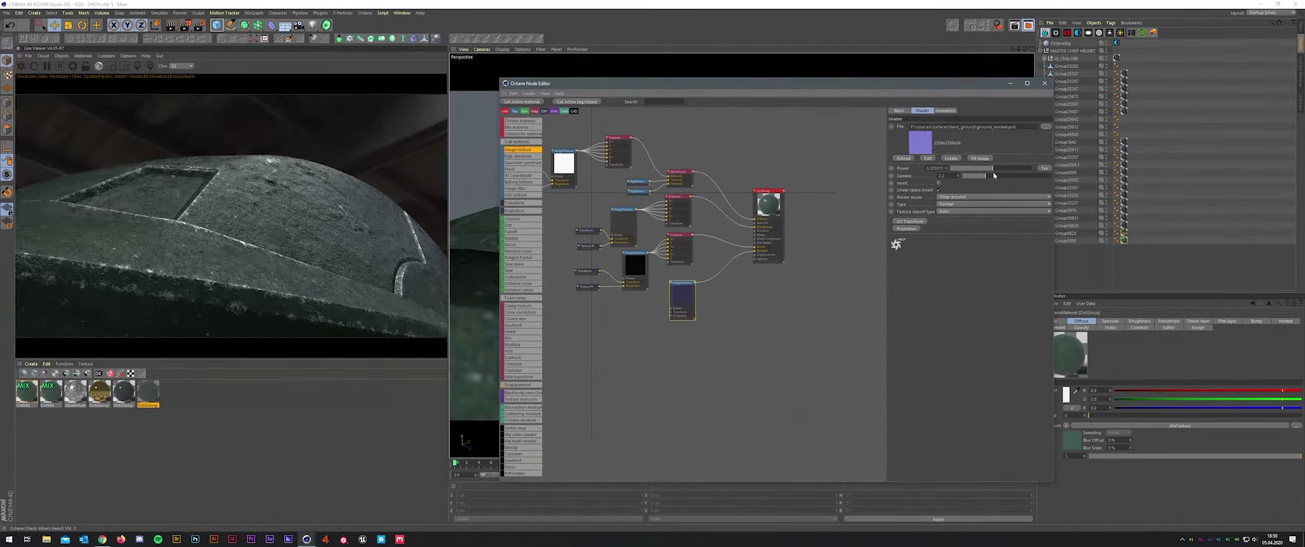
pyautogui.press('Delete')
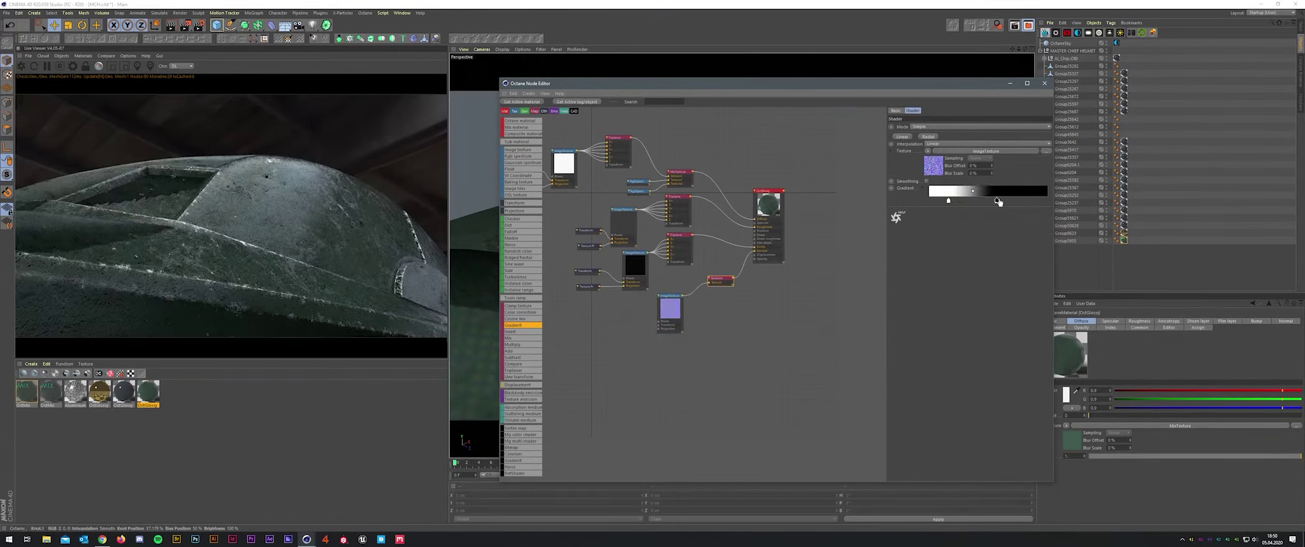
pyautogui.click(954, 169)
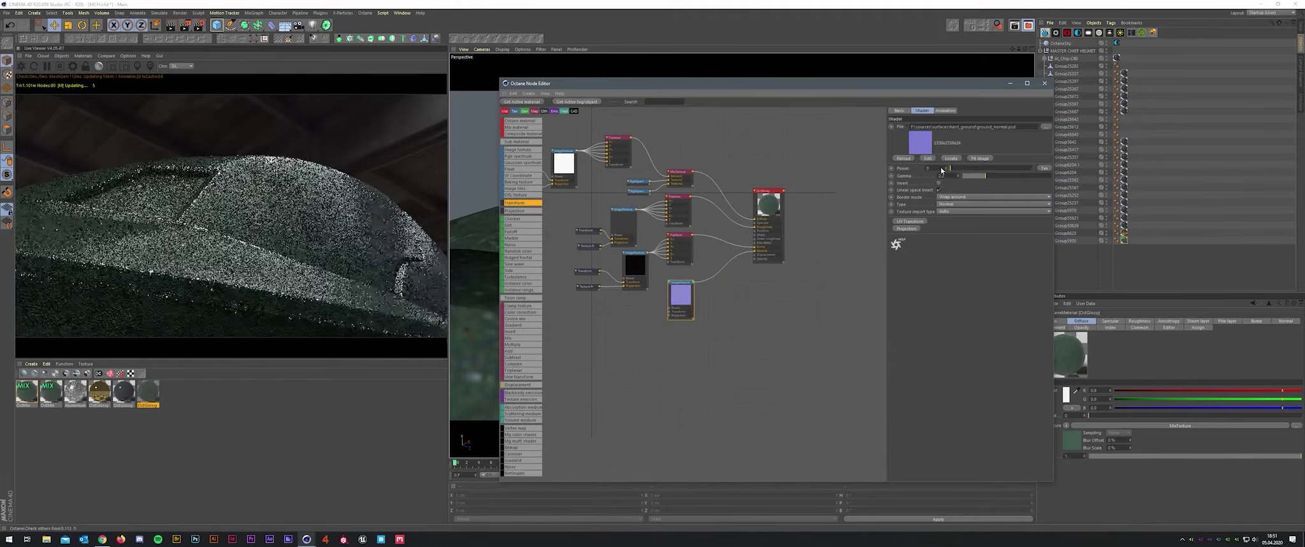
pyautogui.click(1043, 84)
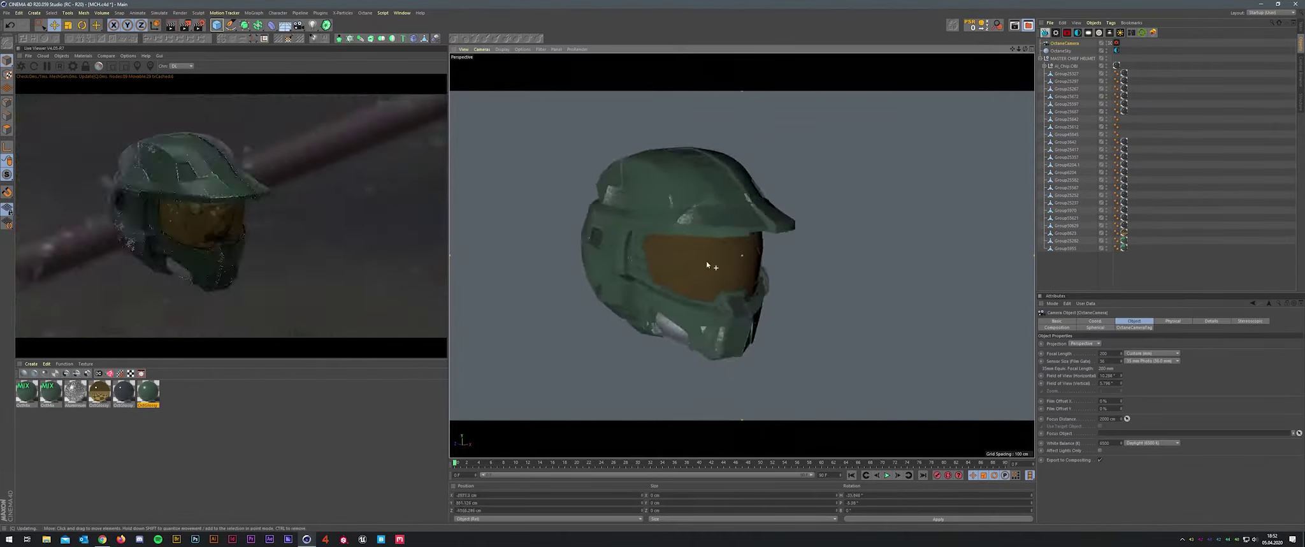
# - Check the visor texture from a three-quarter view and bring up the Content Browser
pyautogui.click(1211, 349)
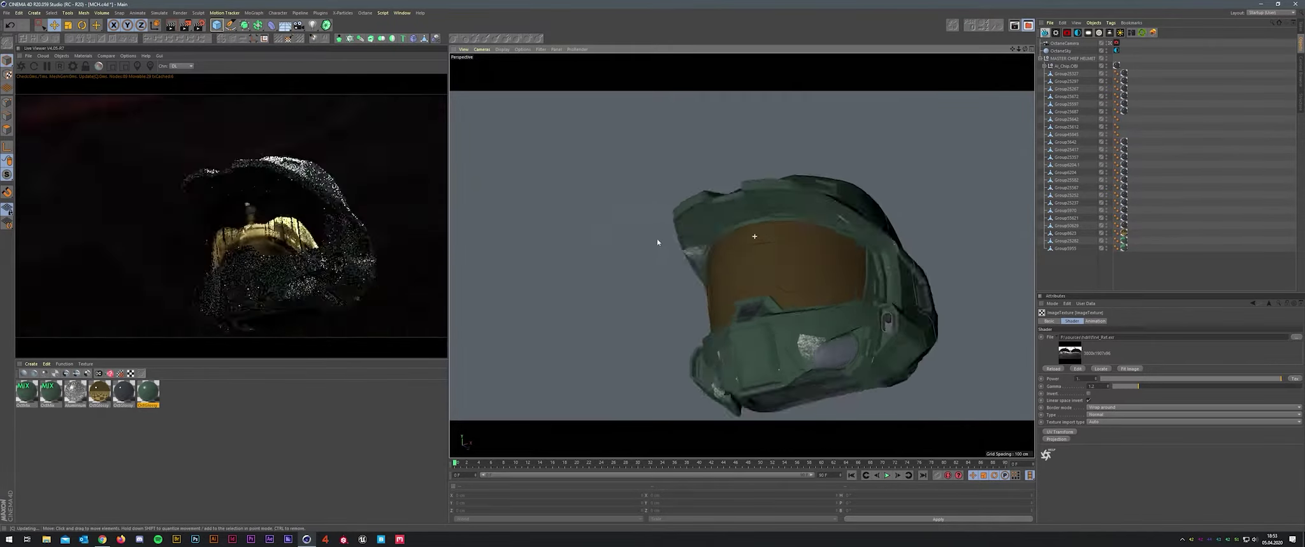
pyautogui.keyDown('alt'); pyautogui.moveTo(702, 267); pyautogui.dragTo(737, 286); pyautogui.keyUp('alt')
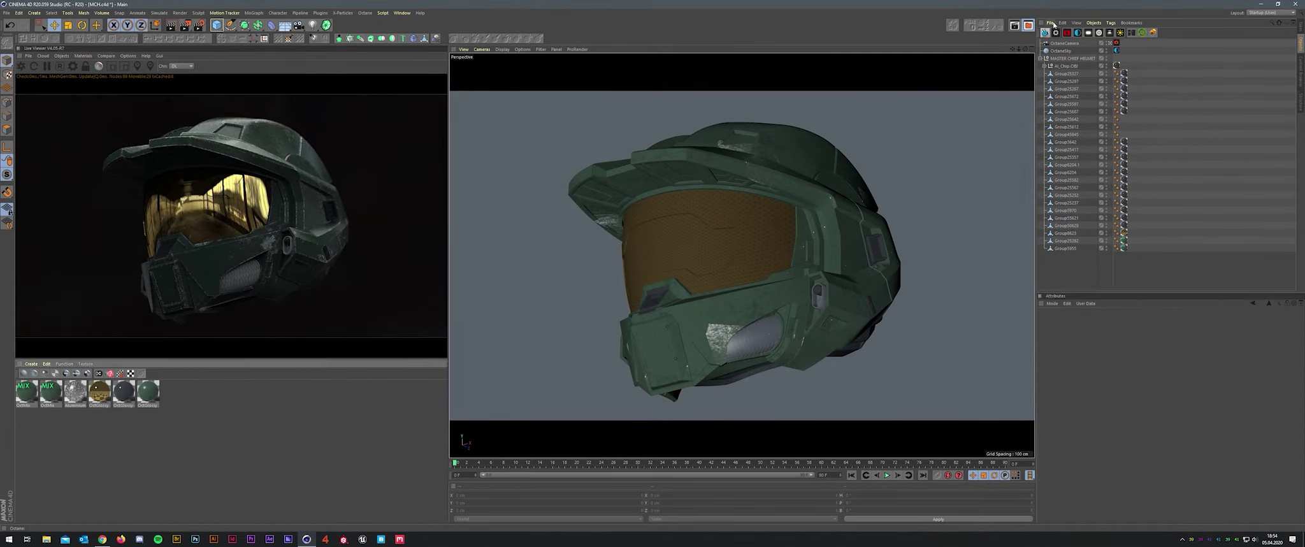
pyautogui.hotkey('shift', 'F8')
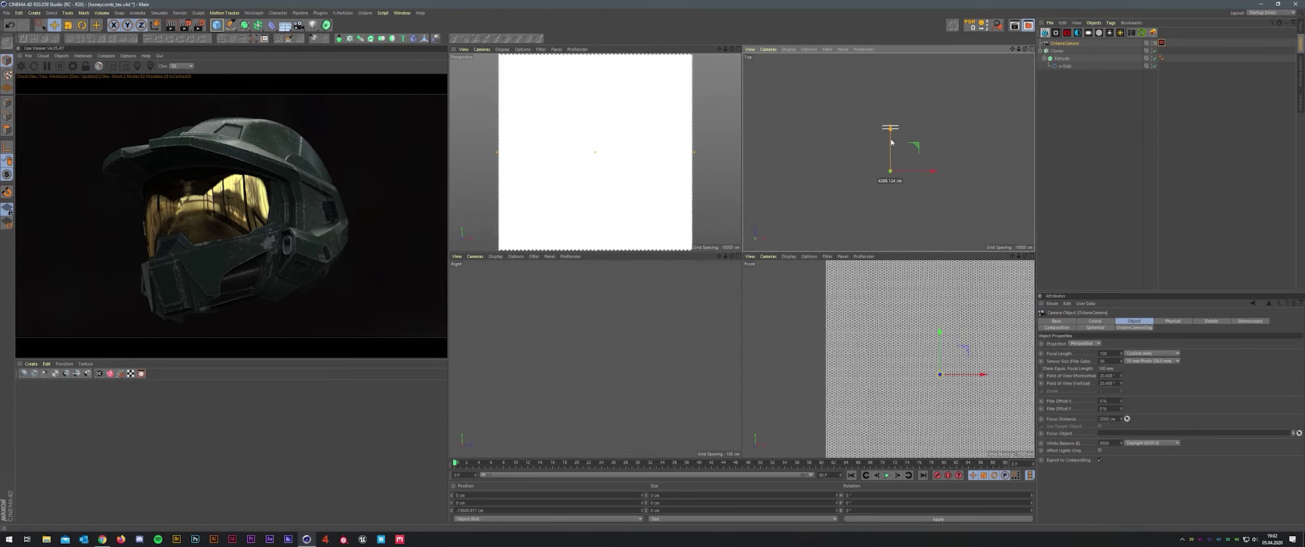
# - Mesh the honeycomb cloner into outlines with an xpSplineMesher and render it
pyautogui.press('F1')
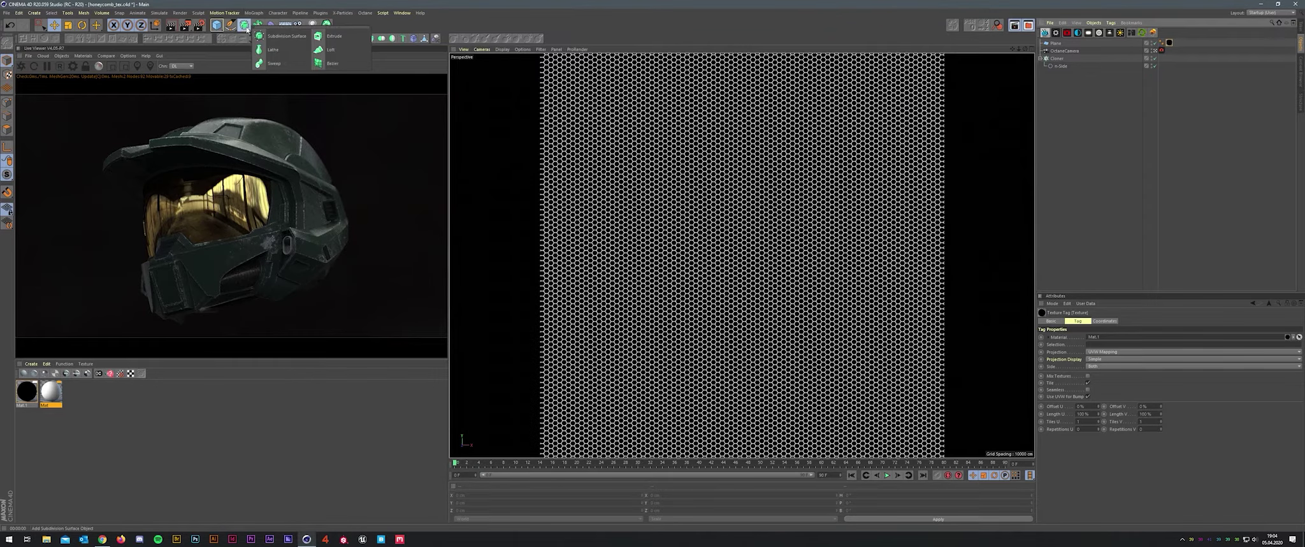
pyautogui.keyDown('alt'); pyautogui.click(409, 163); pyautogui.keyUp('alt')
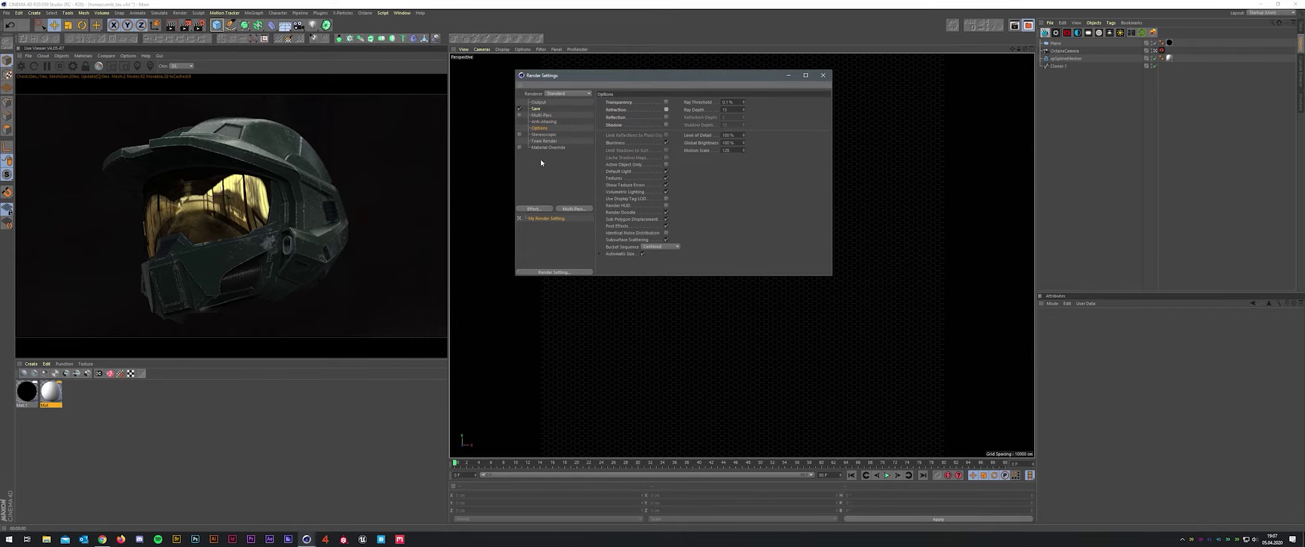
pyautogui.hotkey('shift', 'r')
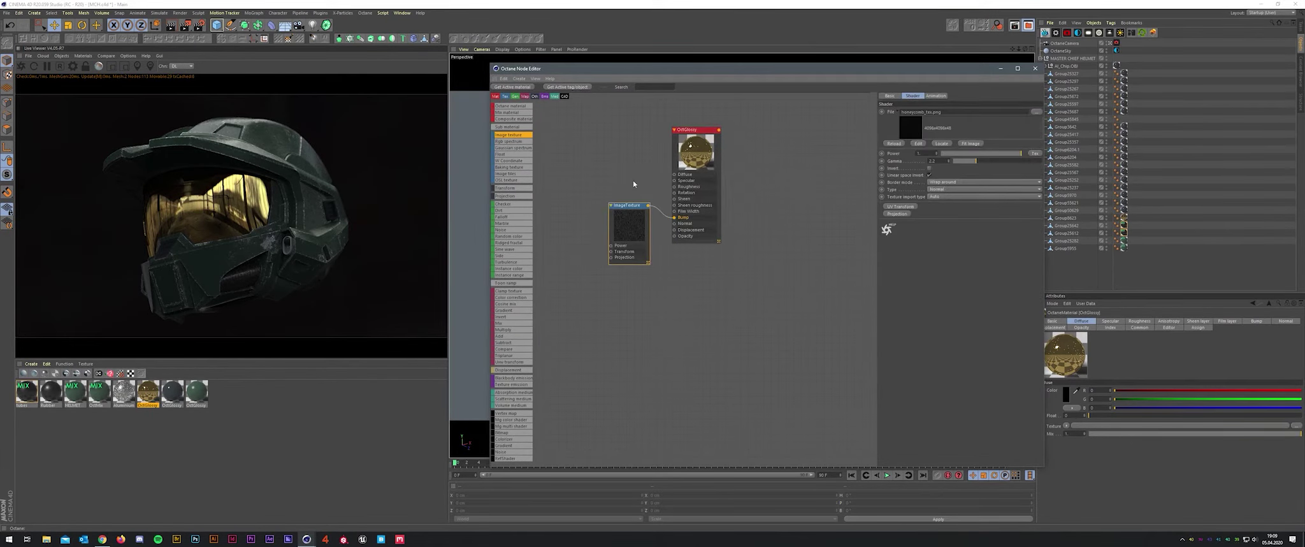
# - Add a Transform node to the visor's ImageTexture and re-render the honeycomb image
pyautogui.moveTo(514, 188); pyautogui.dragTo(573, 244)
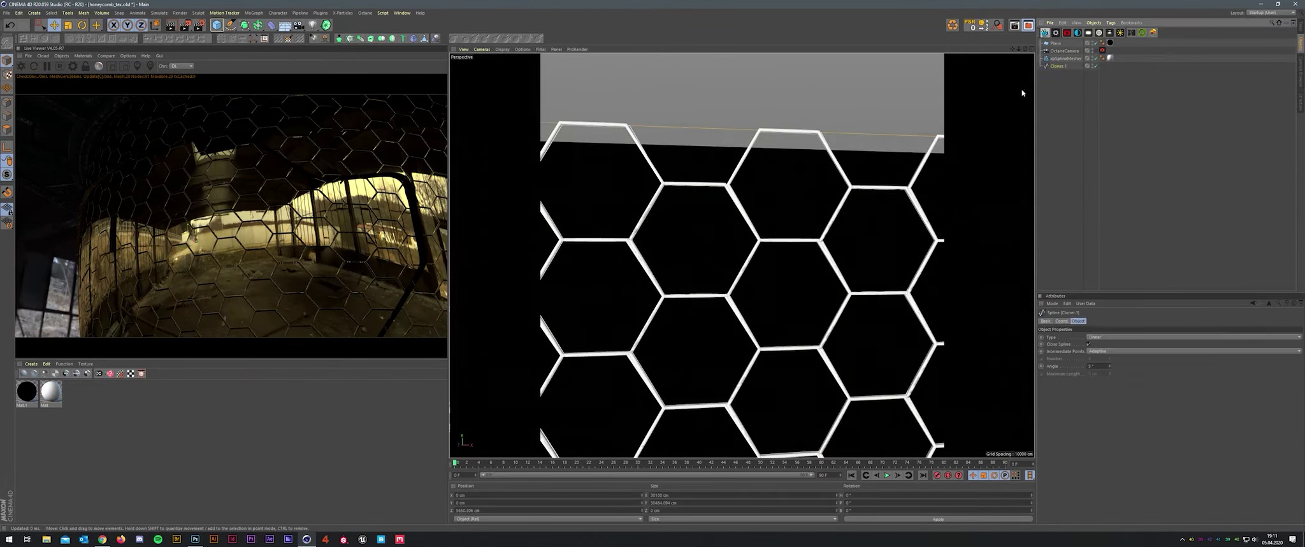
pyautogui.click(1086, 279)
pyautogui.hotkey('shift', 'r')
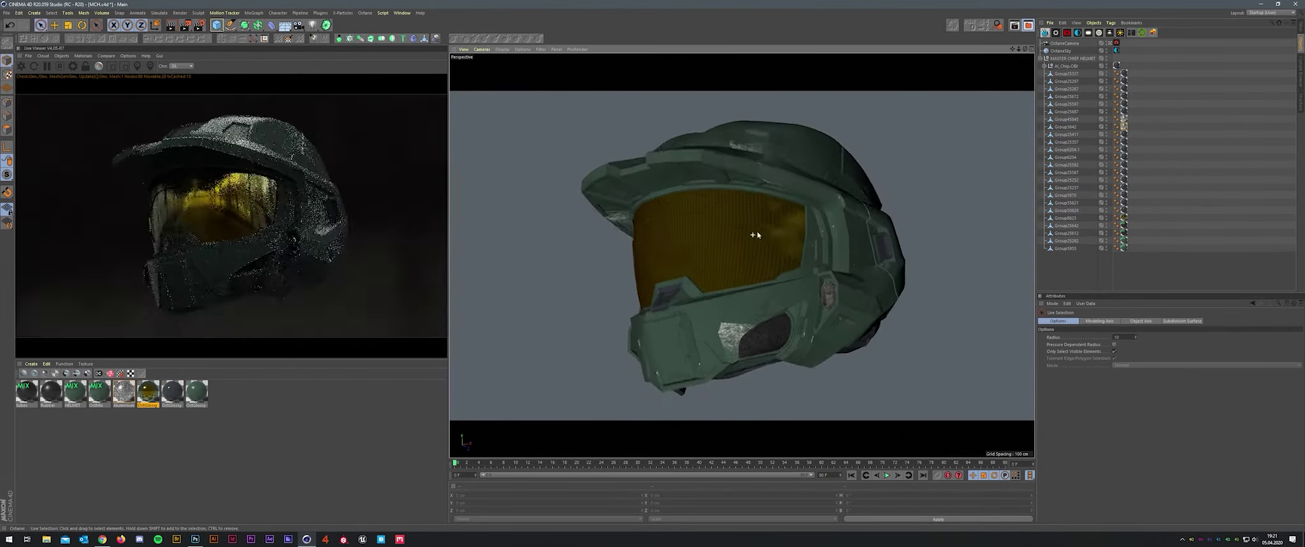
# - Invert HELMET's ImageTexture, insert a softened Gradient on the MixTexture wire, and edit the RgbSpectrum colour
pyautogui.doubleClick(74, 393)
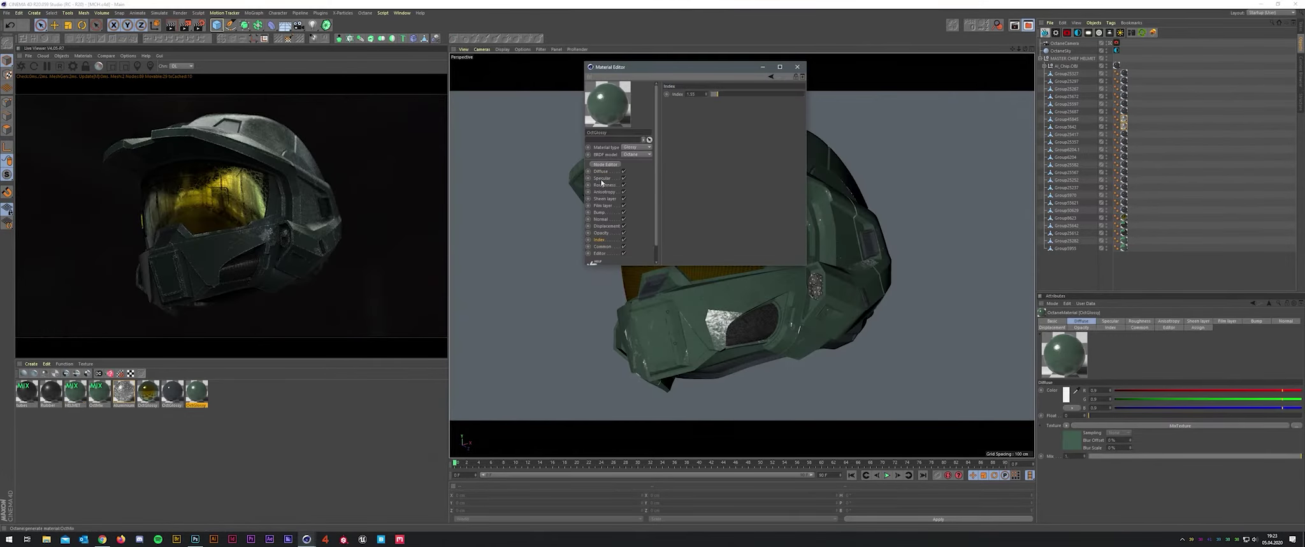
pyautogui.click(604, 185)
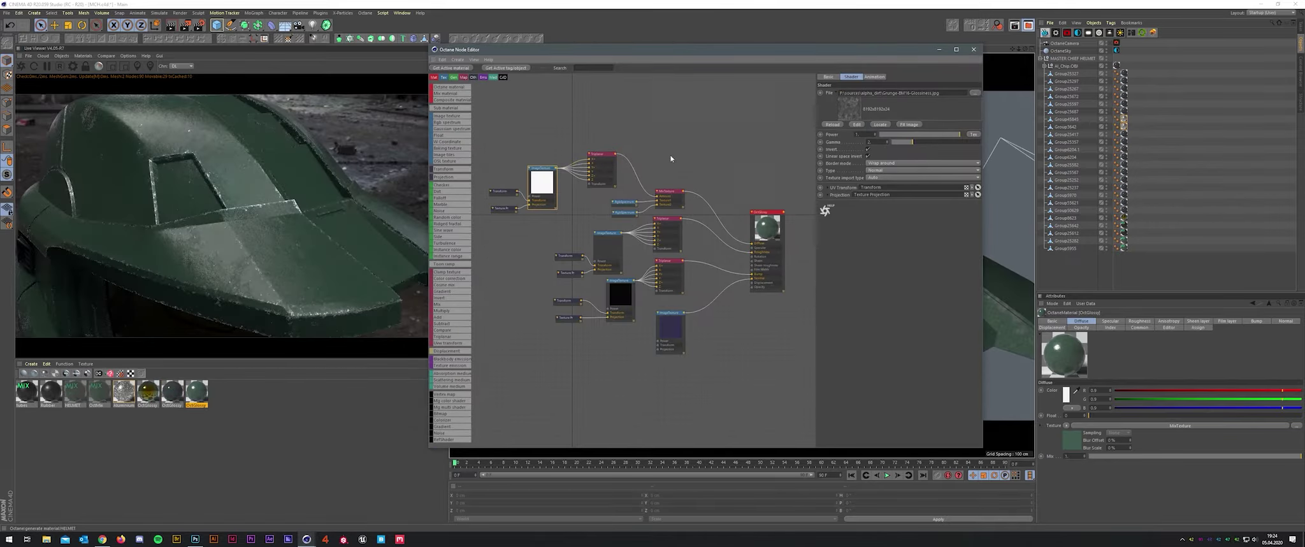
pyautogui.click(868, 148)
pyautogui.moveTo(446, 290)
pyautogui.mouseDown()
pyautogui.moveTo(733, 205)
pyautogui.moveTo(659, 160)
pyautogui.mouseUp()
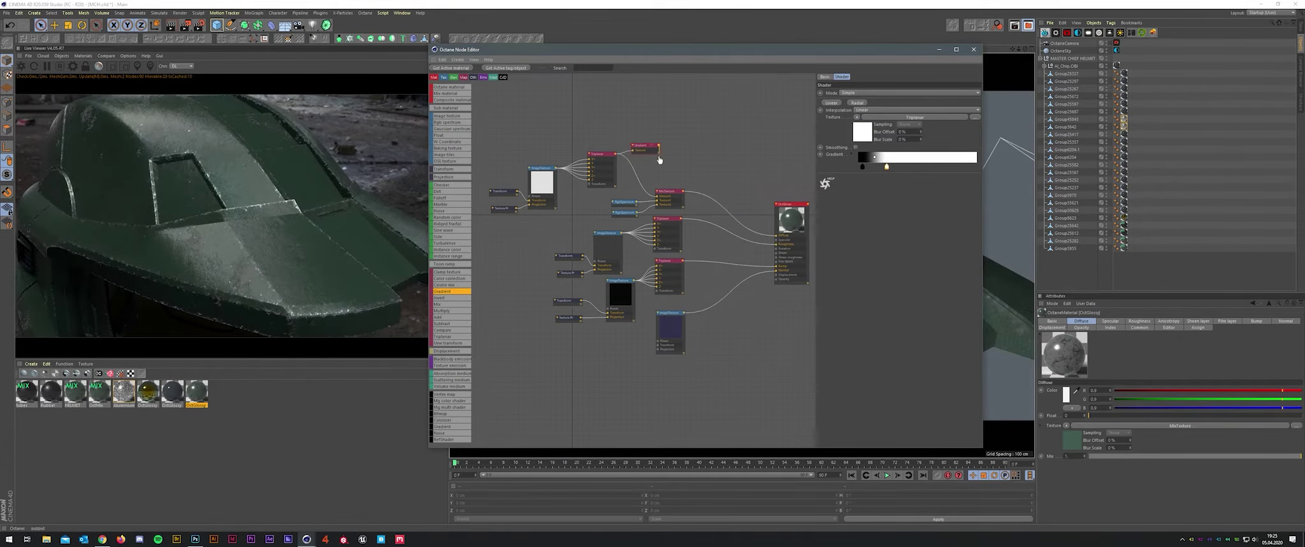
pyautogui.moveTo(944, 167)
pyautogui.mouseDown()
pyautogui.moveTo(920, 166)
pyautogui.moveTo(975, 166)
pyautogui.mouseUp()
pyautogui.click(670, 201)
pyautogui.click(828, 100)
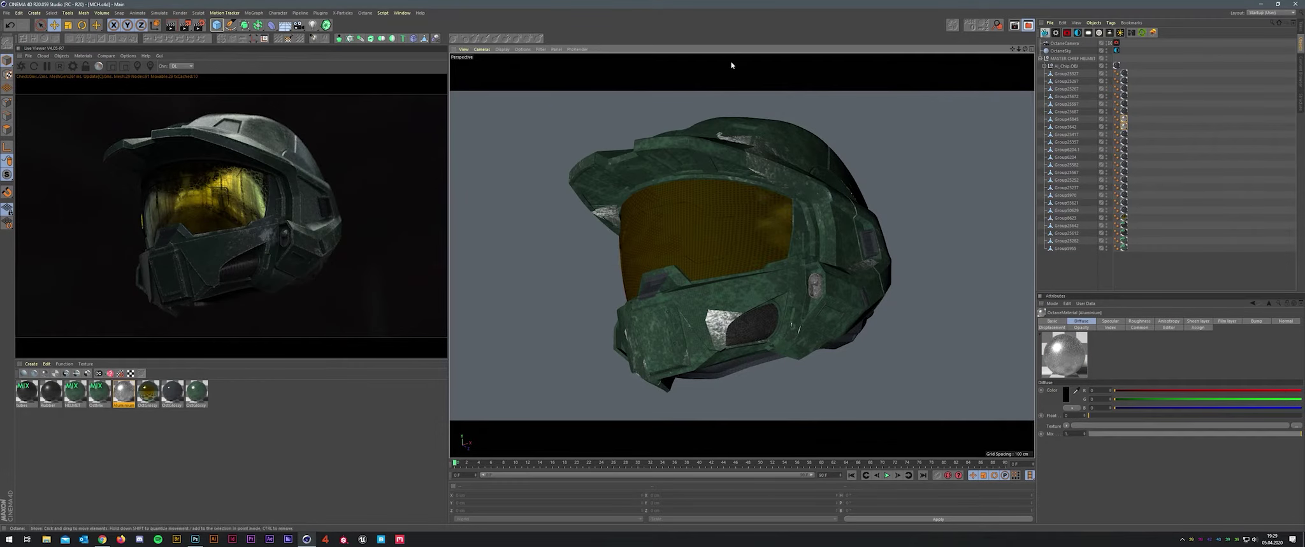
# - Rotate the OctaneSky environment, adjust its image texture, and tweak the Octane light's settings
pyautogui.click(1117, 50)
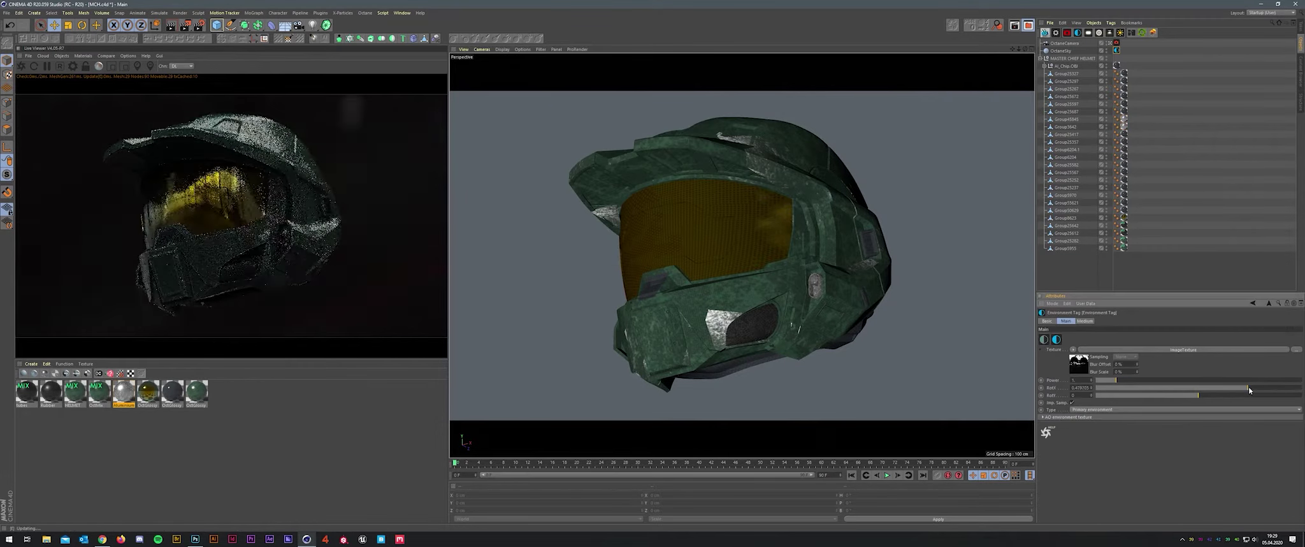
pyautogui.moveTo(1248, 395); pyautogui.dragTo(1202, 396)
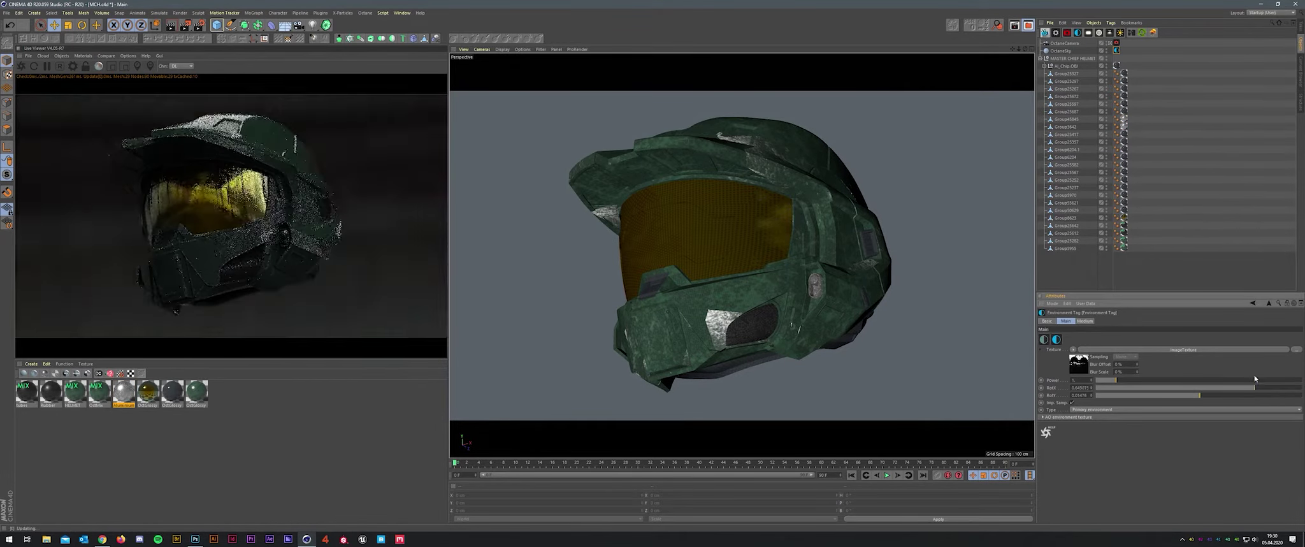
pyautogui.click(1088, 31)
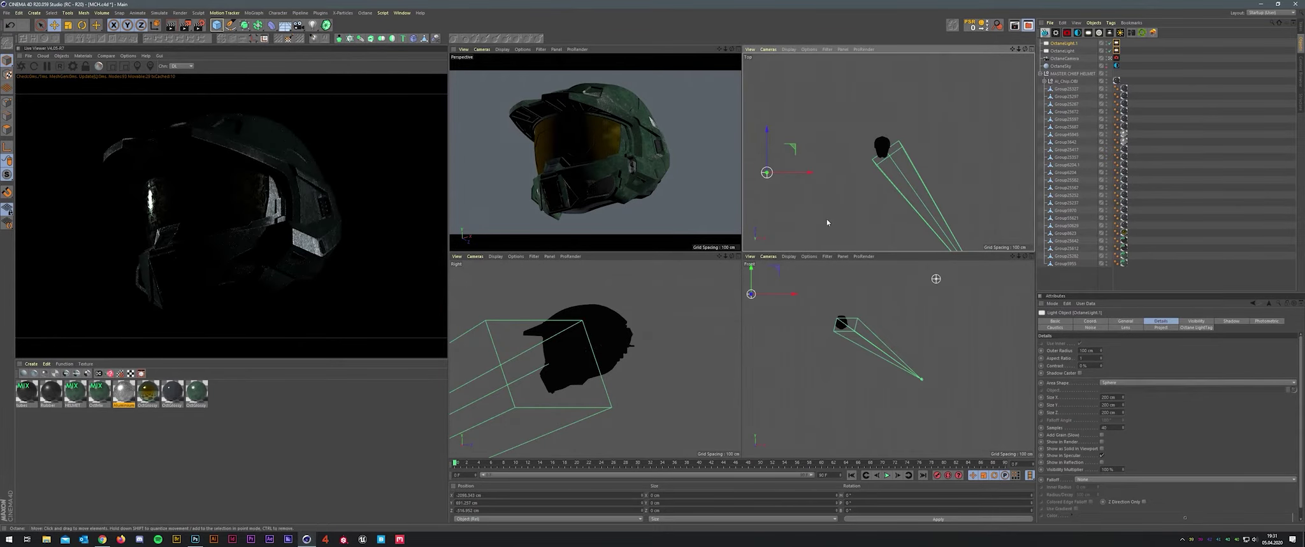
pyautogui.click(1116, 66)
pyautogui.click(1184, 350)
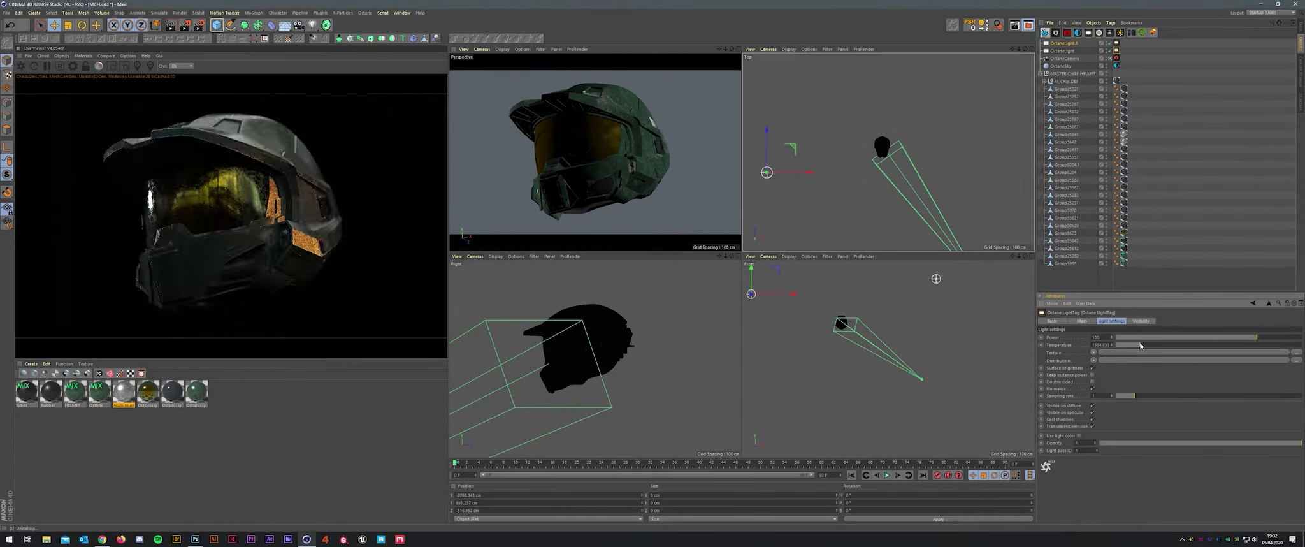
pyautogui.click(1063, 50)
pyautogui.scroll(-3, 950, 168)
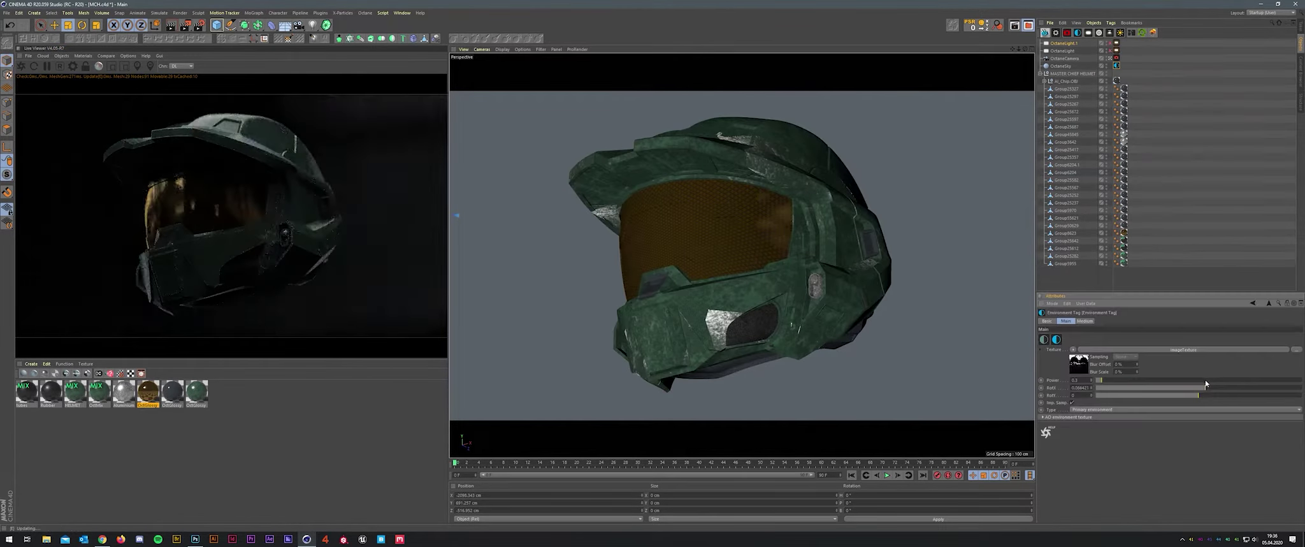
# - Pick a new tint colour for the tag in the Color Picker
pyautogui.click(1116, 51)
pyautogui.click(1066, 344)
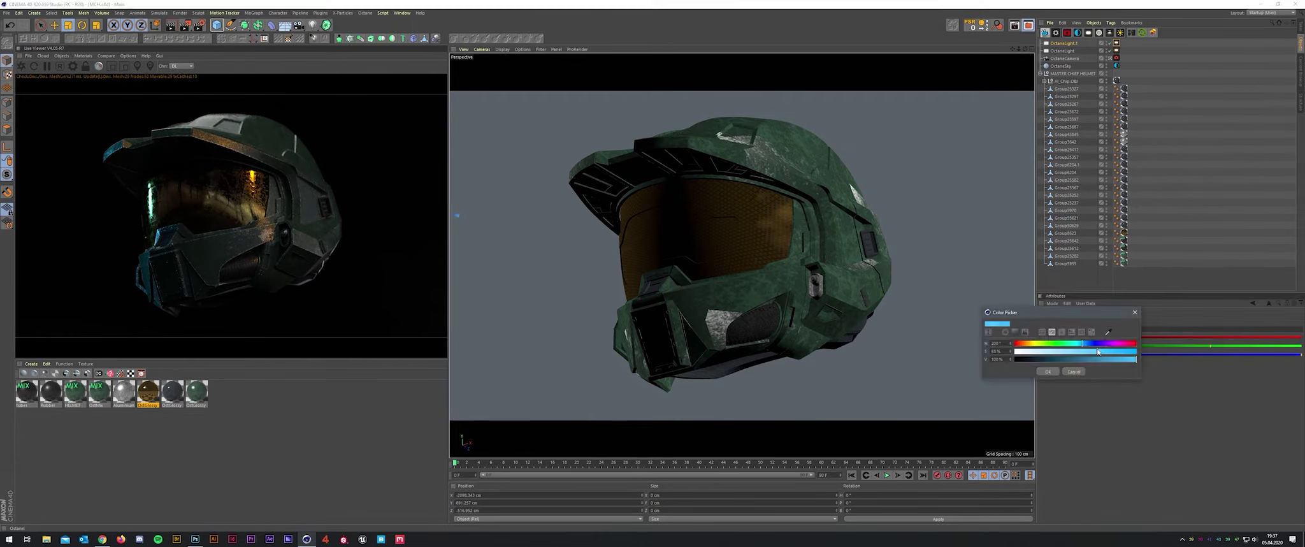
pyautogui.click(1049, 367)
# - Adjust the Octane camera's Camera Imager settings and close Octane Settings
pyautogui.click(1117, 58)
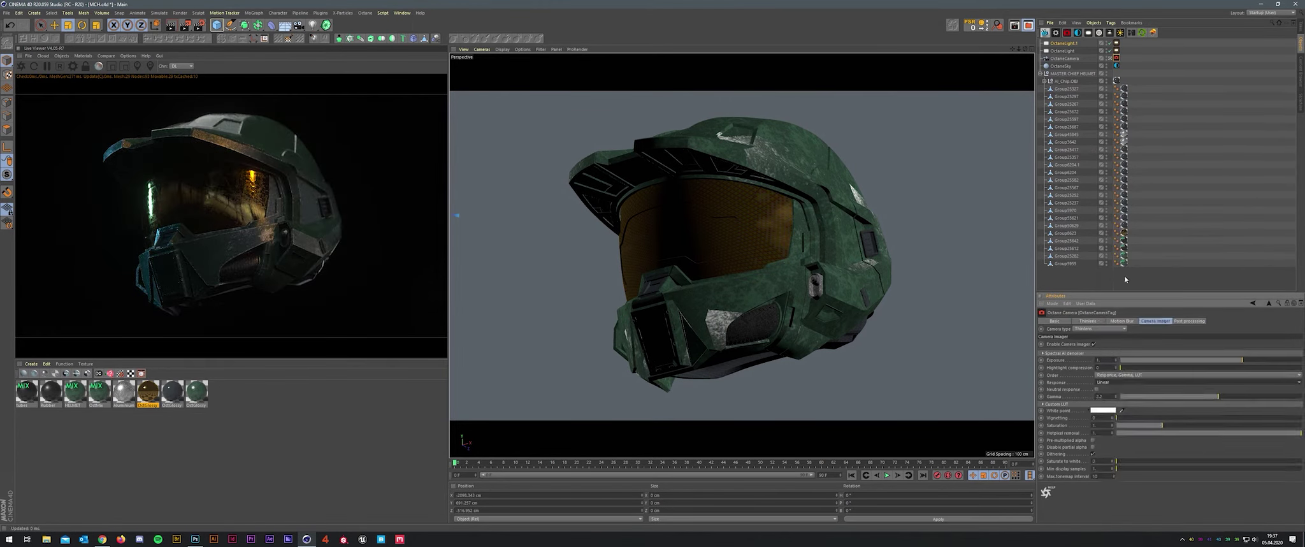
pyautogui.click(1200, 155)
pyautogui.moveTo(829, 192)
pyautogui.keyDown('alt'); pyautogui.mouseDown()
pyautogui.moveTo(763, 218)
pyautogui.moveTo(810, 221)
pyautogui.mouseUp(); pyautogui.keyUp('alt')
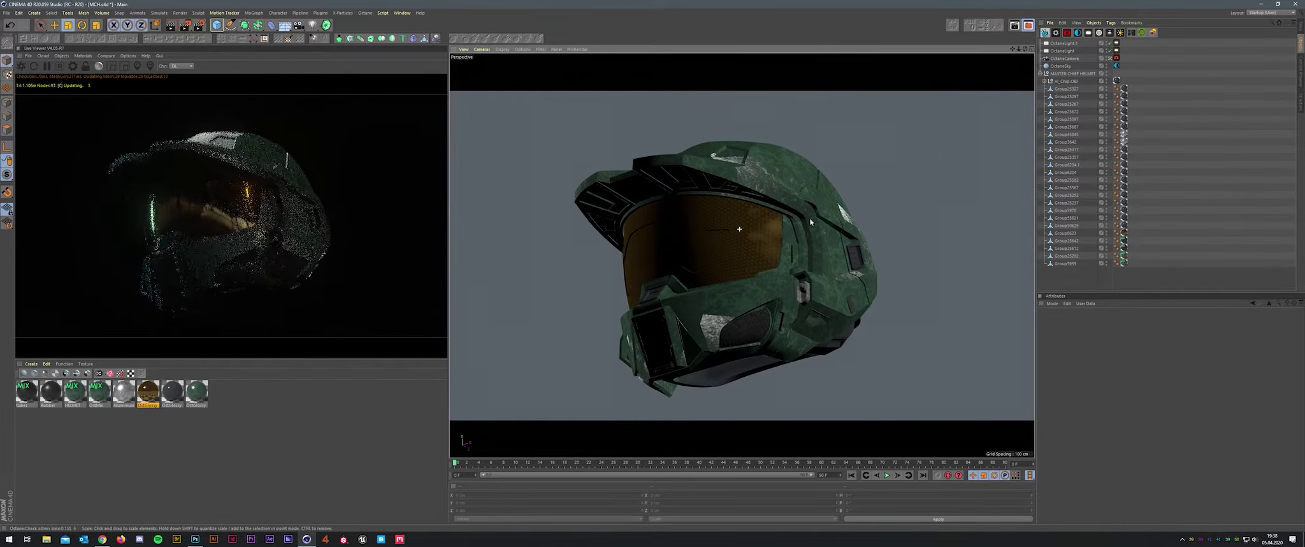
pyautogui.click(665, 102)
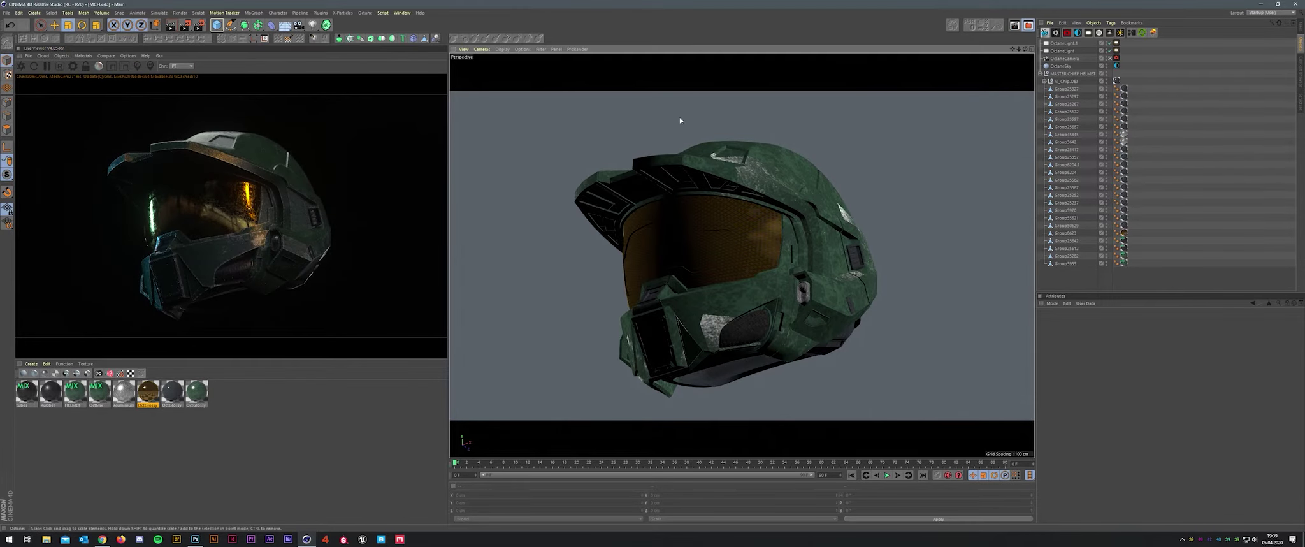
# - Switch to four viewports, reposition the Octane light, and add and move a second light
pyautogui.middleClick(679, 120)
pyautogui.press('e')
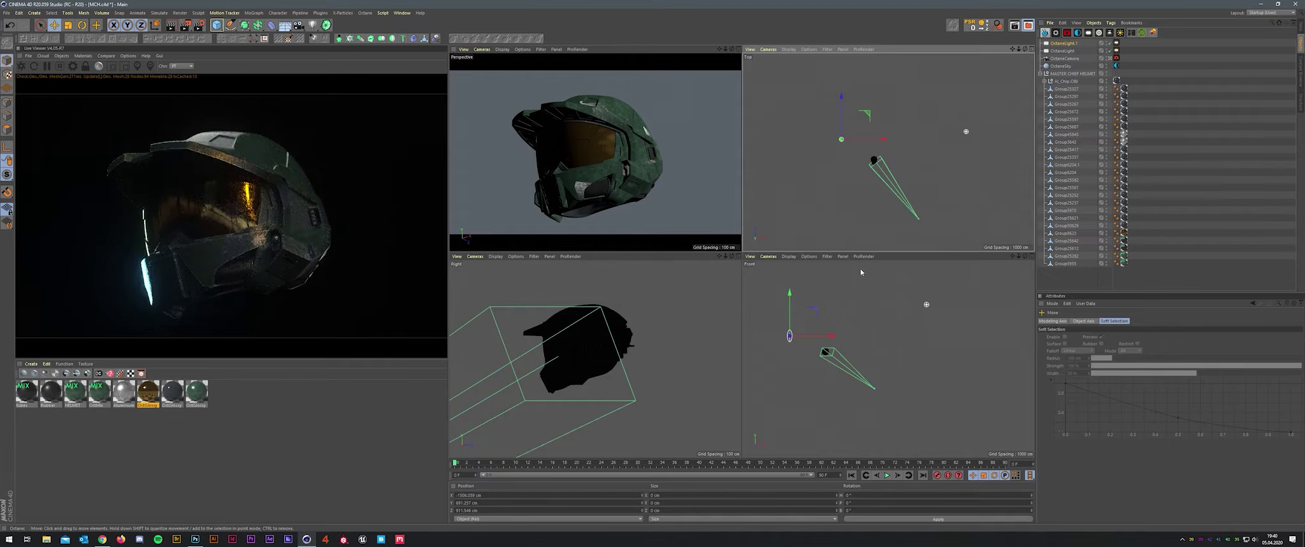
pyautogui.moveTo(809, 331); pyautogui.dragTo(783, 284)
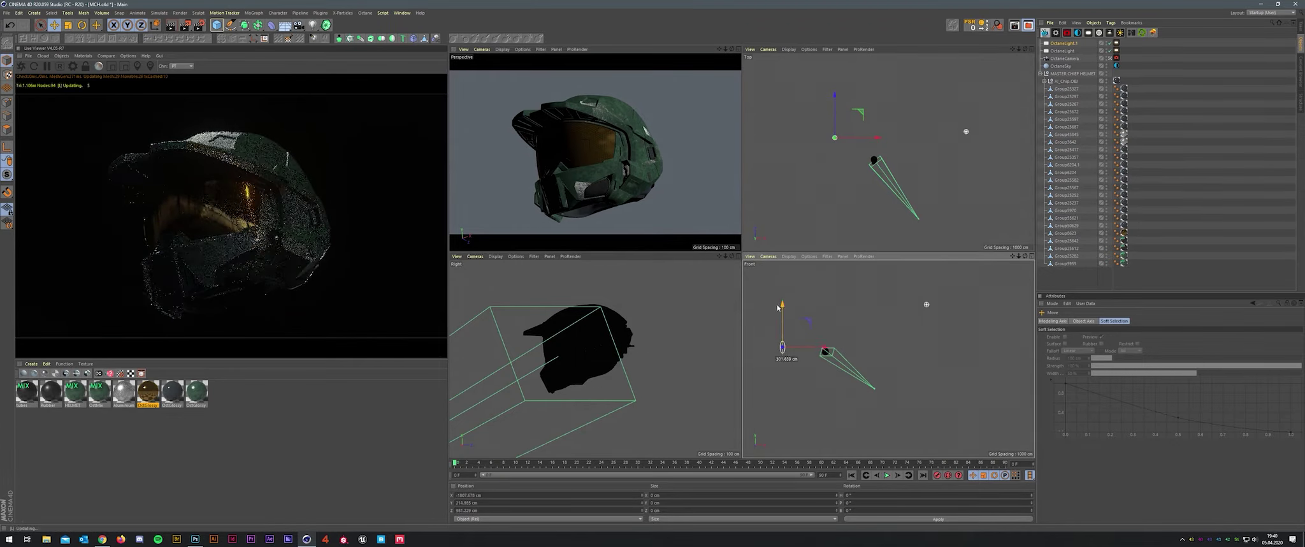
pyautogui.click(1120, 32)
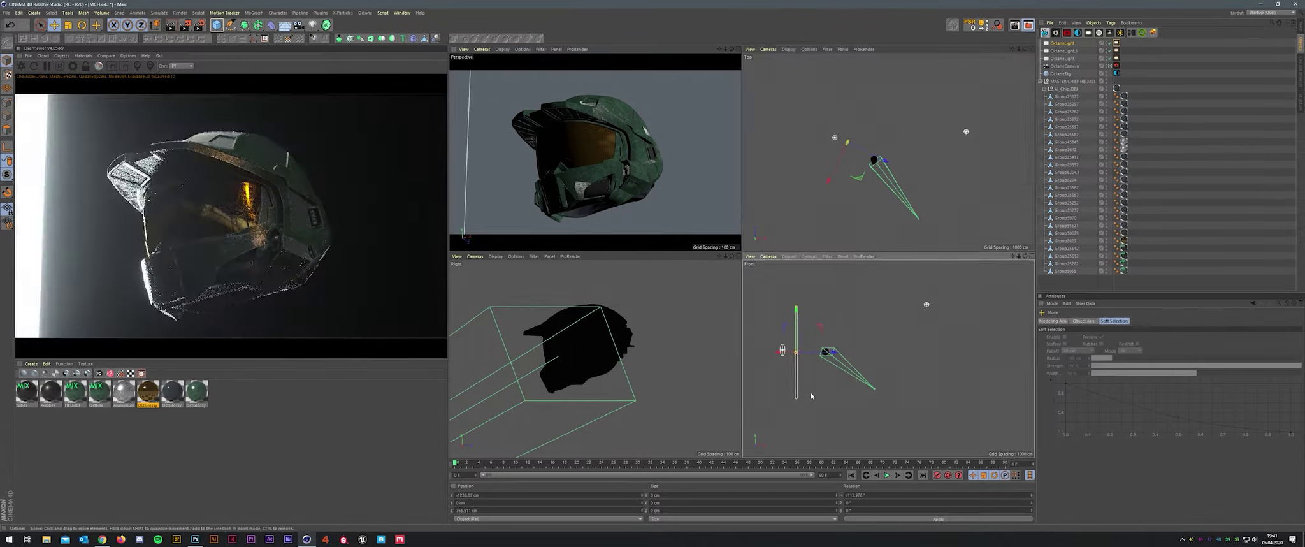
pyautogui.moveTo(1014, 70); pyautogui.dragTo(956, 96)
pyautogui.scroll(-2, 912, 110)
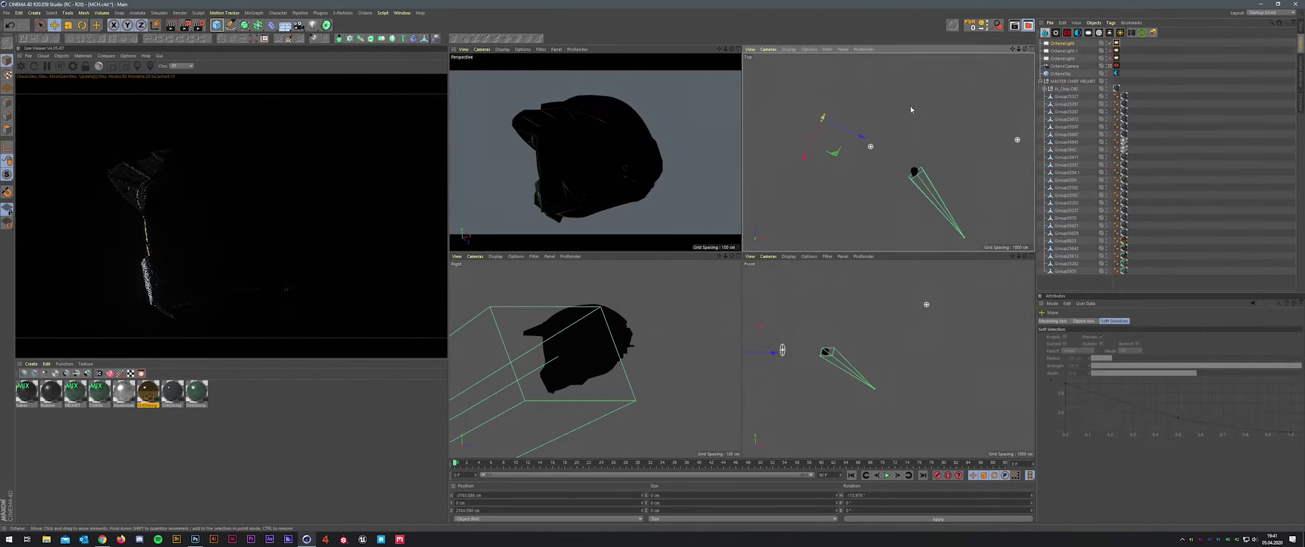
# - Delete the extra light, add a null named Fokus, and view through OctaneCamera
pyautogui.press('Delete')
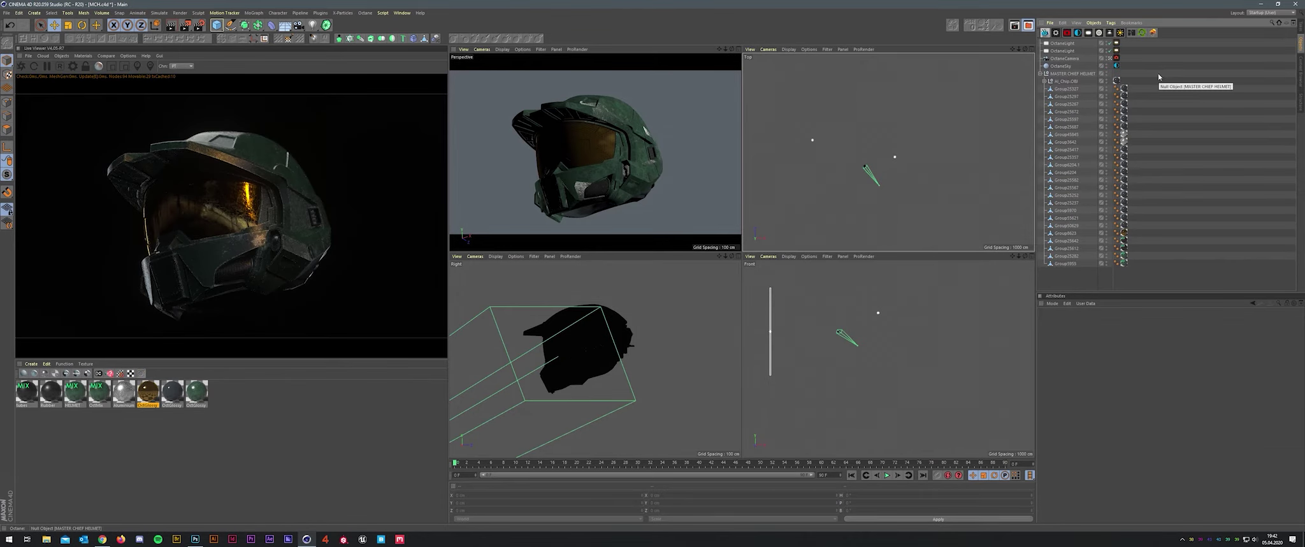
pyautogui.press('F1')
pyautogui.press('F2')
pyautogui.press('F5')
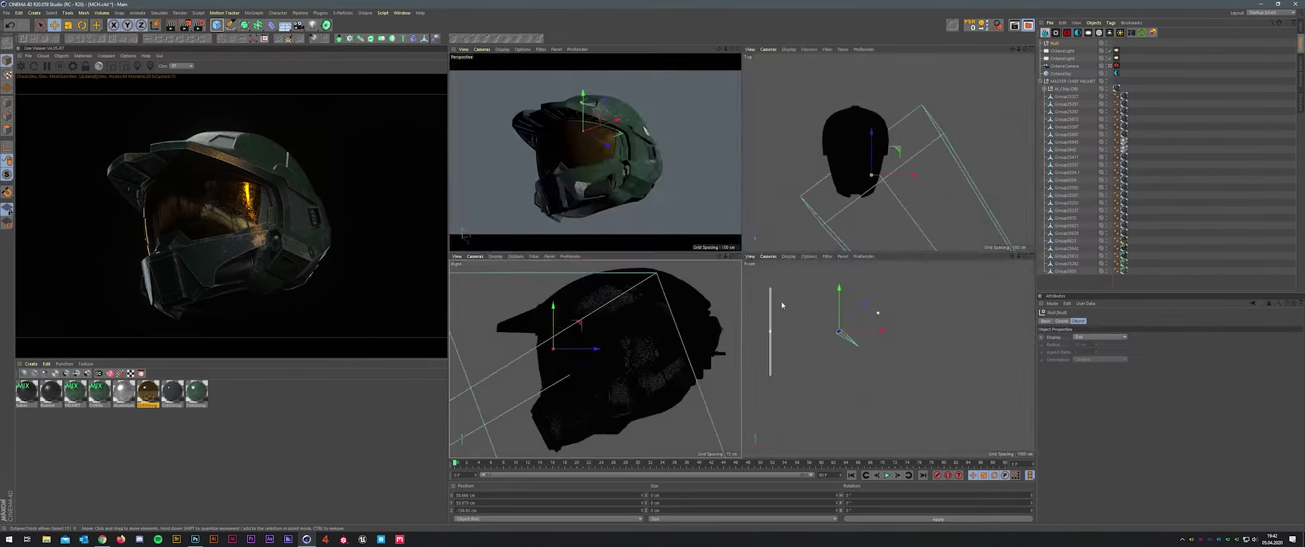
pyautogui.press('F1')
pyautogui.click(1110, 65)
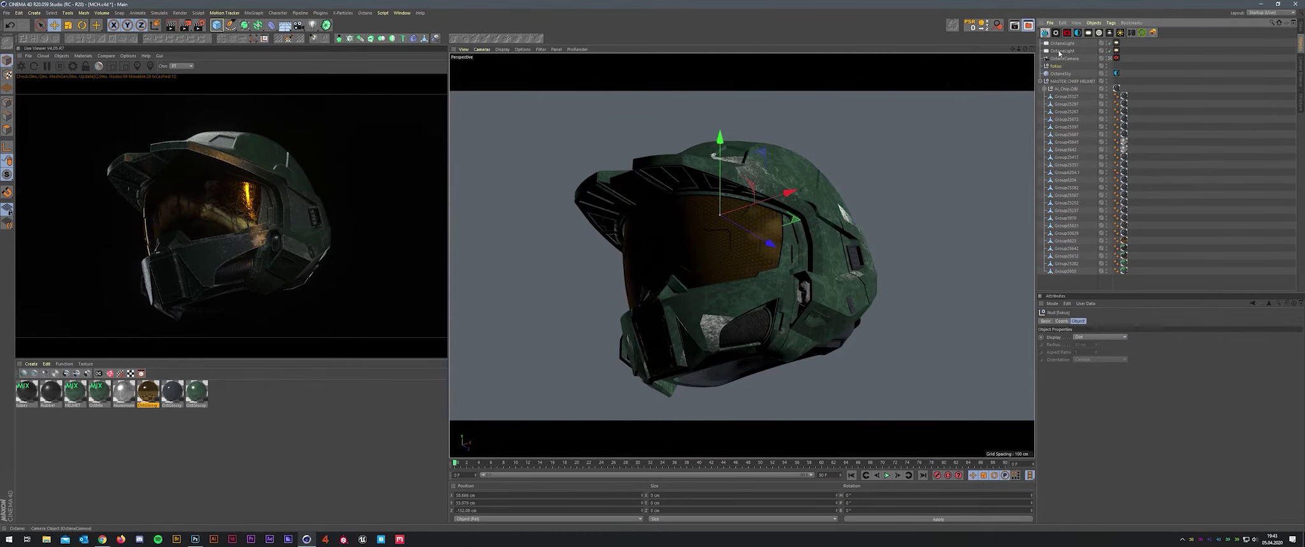
# - Add an Octane fog volume with Kilometers import unit and move it onto the helmet
pyautogui.hotkey('ctrl', 'o')
pyautogui.click(932, 452)
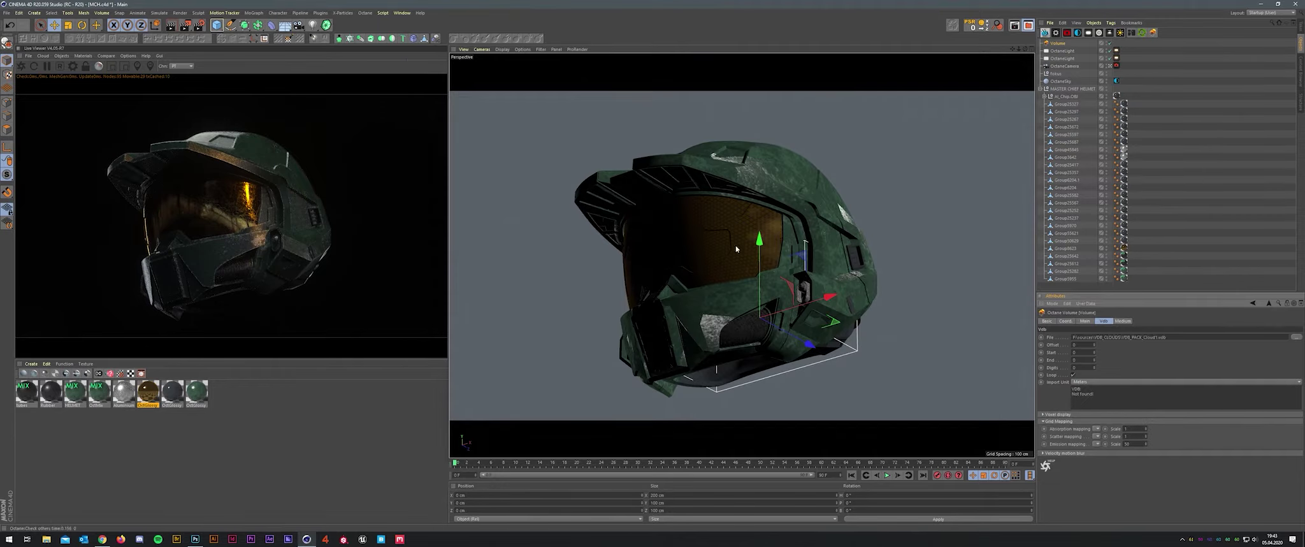
pyautogui.click(1123, 320)
pyautogui.click(1089, 435)
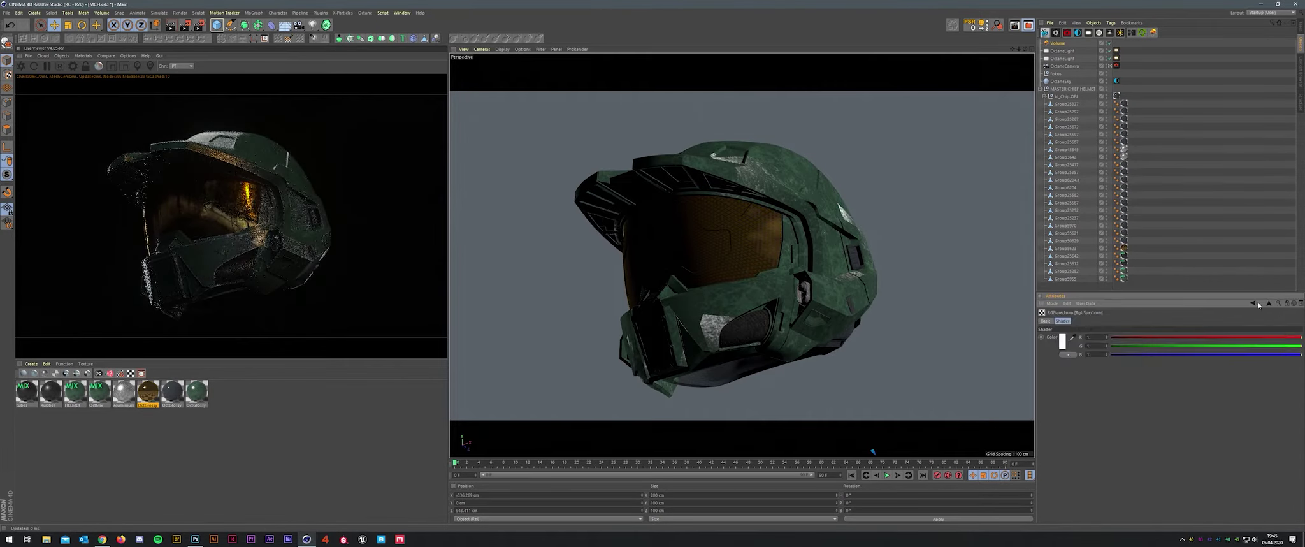
pyautogui.click(1254, 303)
pyautogui.press('F5')
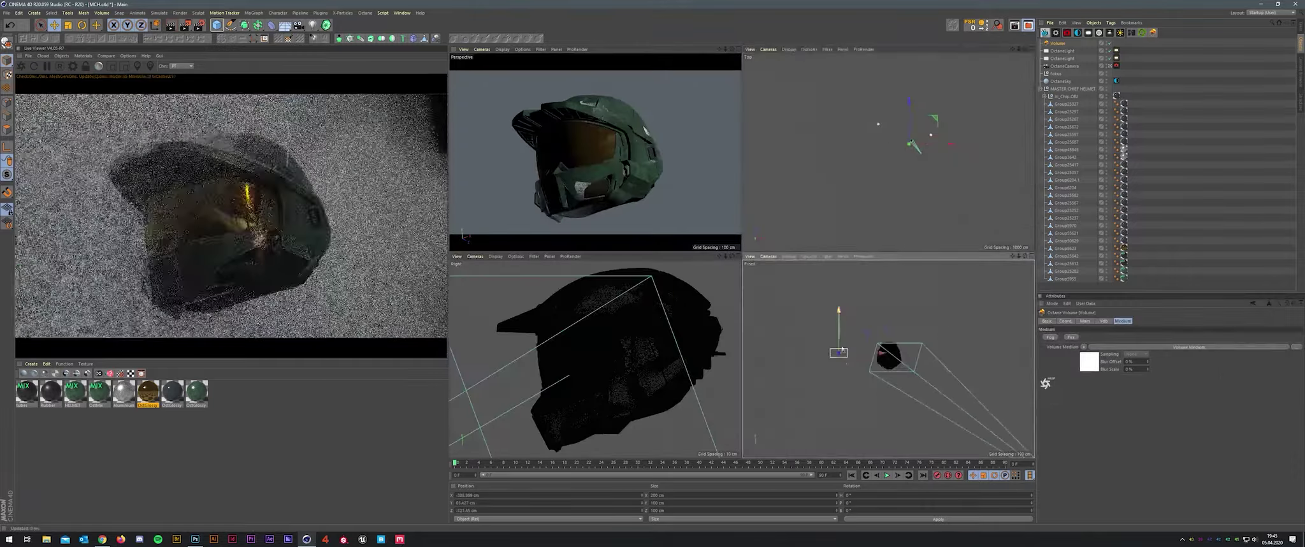
pyautogui.moveTo(911, 141); pyautogui.dragTo(940, 111)
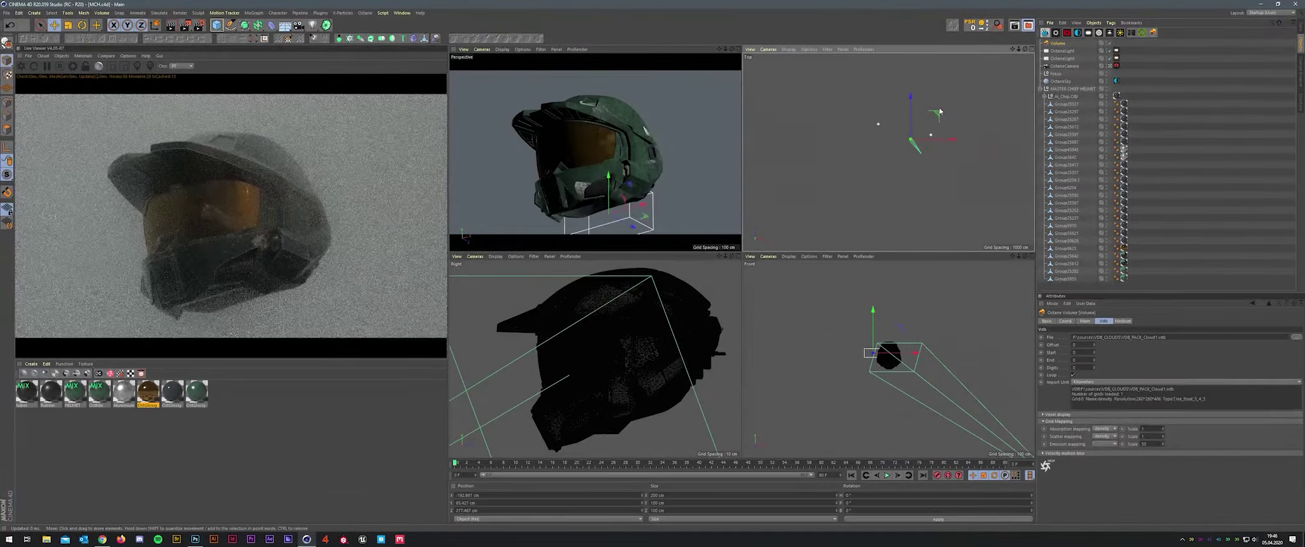
# - Tint the fog medium yellow, move the volume away, then delete it
pyautogui.click(1123, 321)
pyautogui.click(1084, 344)
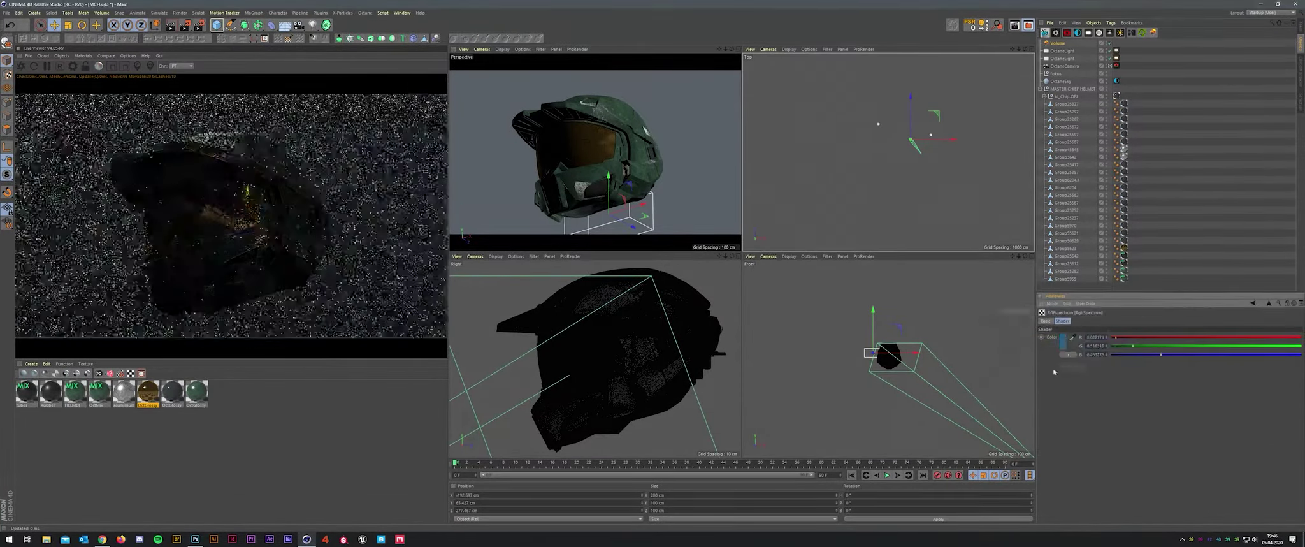
pyautogui.click(1063, 342)
pyautogui.click(1039, 341)
pyautogui.click(1050, 370)
pyautogui.moveTo(912, 140); pyautogui.dragTo(928, 185)
pyautogui.press('Delete')
# - Select the Octane camera, play its animation, rewind to frame 0 and review Render Settings
pyautogui.press('F1')
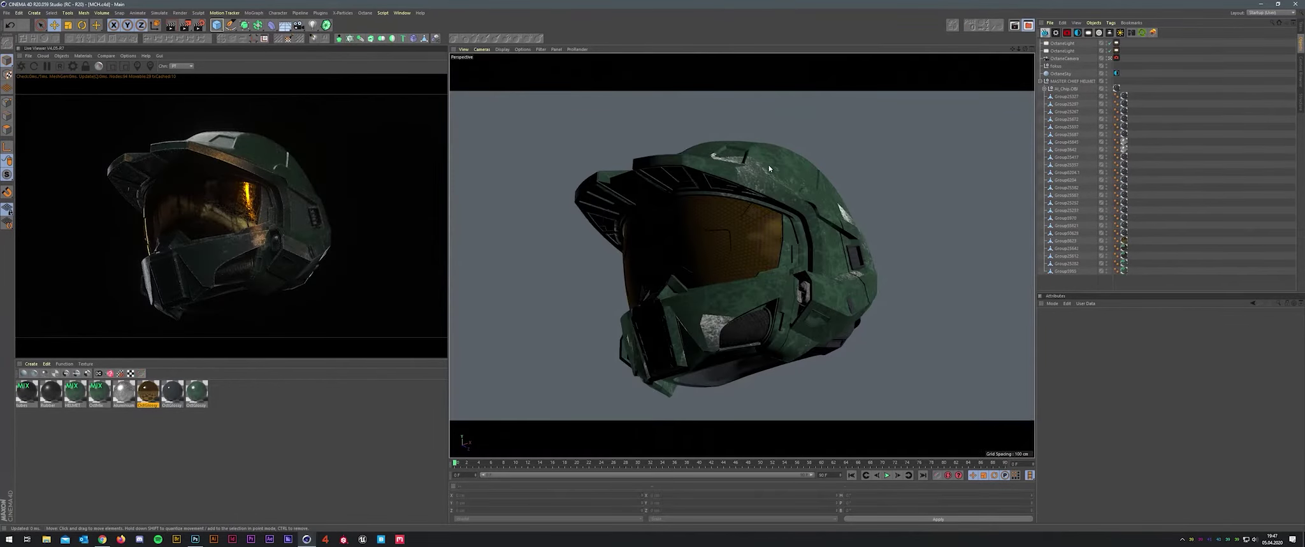
pyautogui.click(1058, 67)
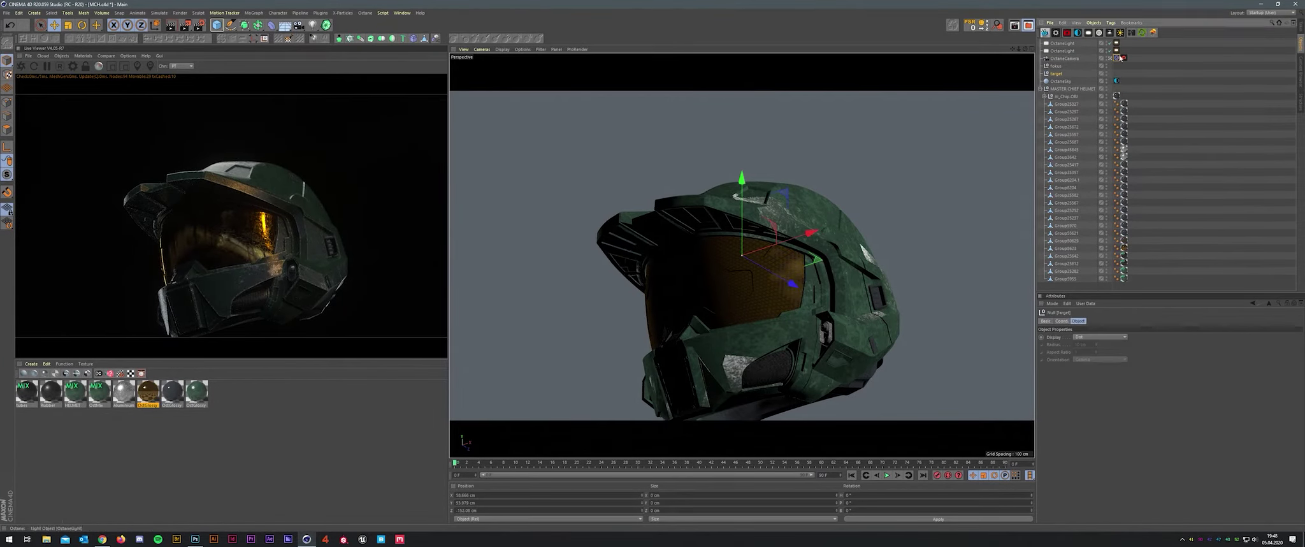
pyautogui.click(1066, 59)
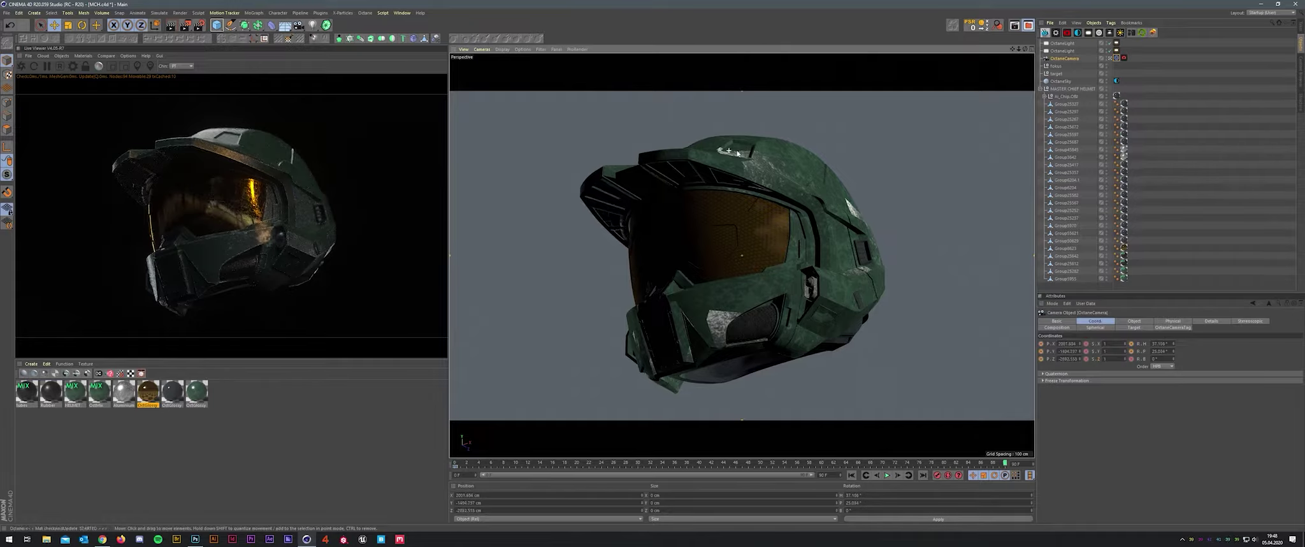
pyautogui.press('shift+F')
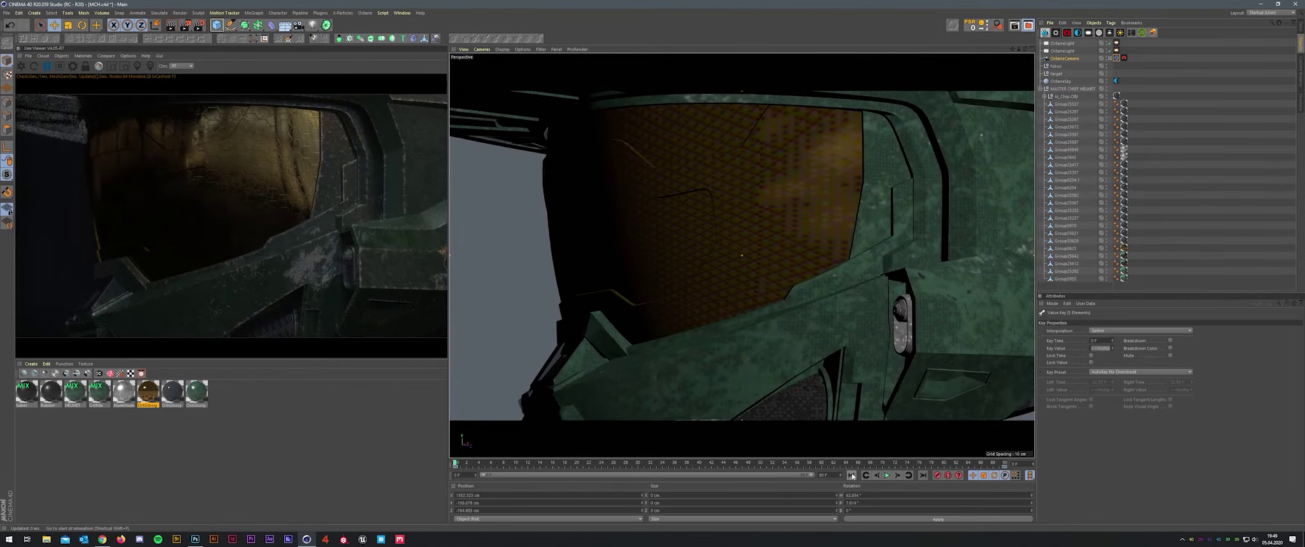
pyautogui.click(887, 476)
pyautogui.click(851, 476)
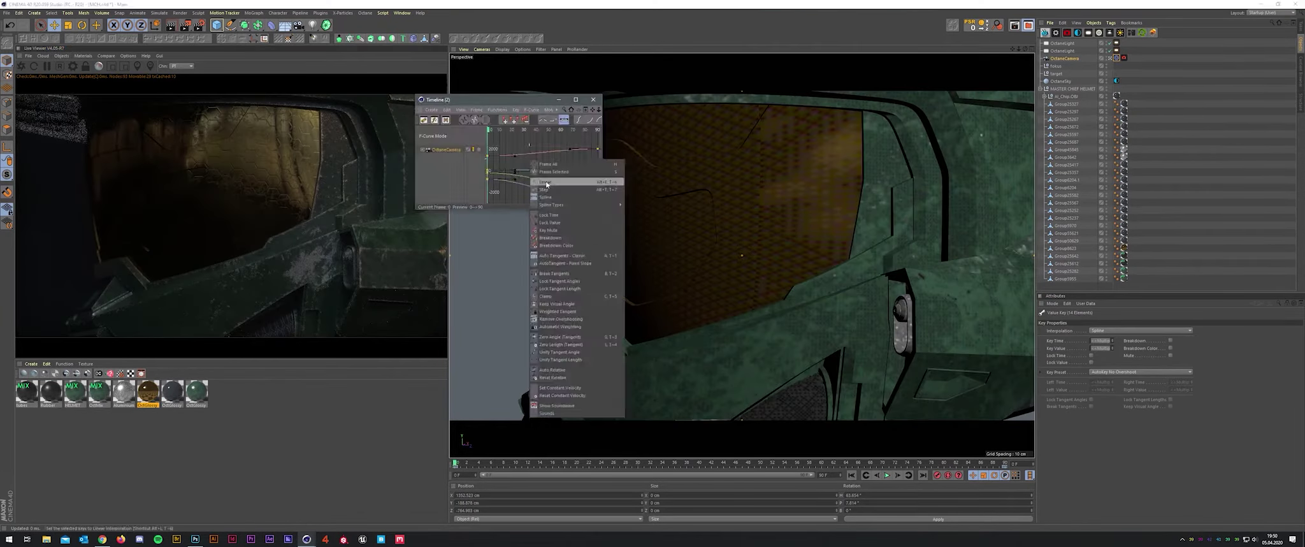
pyautogui.hotkey('ctrl', 'd')
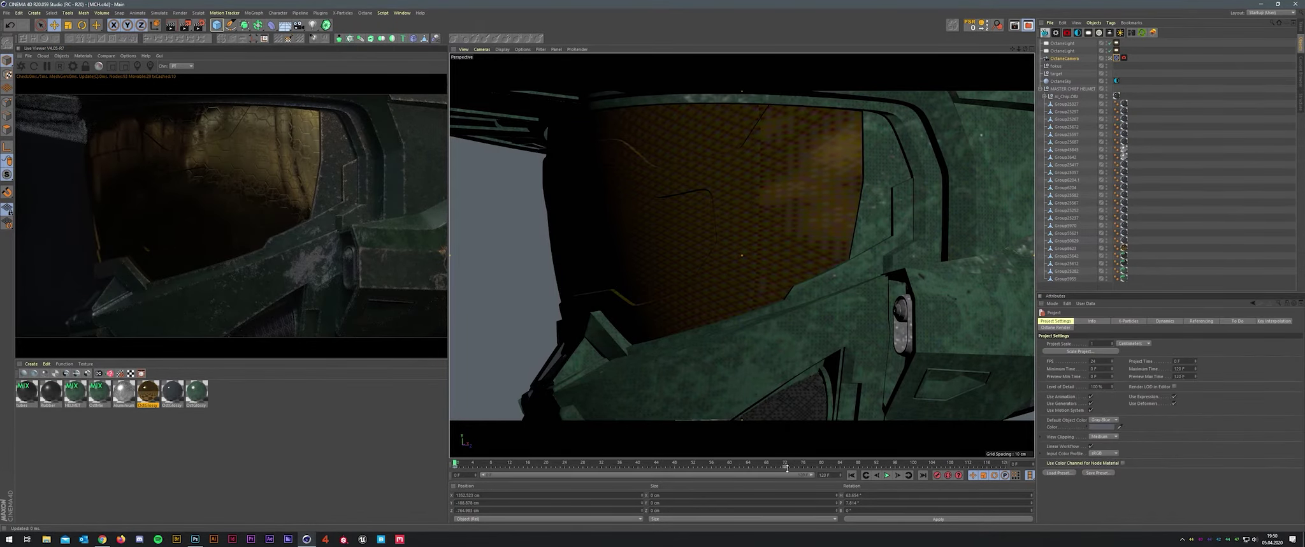
pyautogui.hotkey('ctrl', 'b')
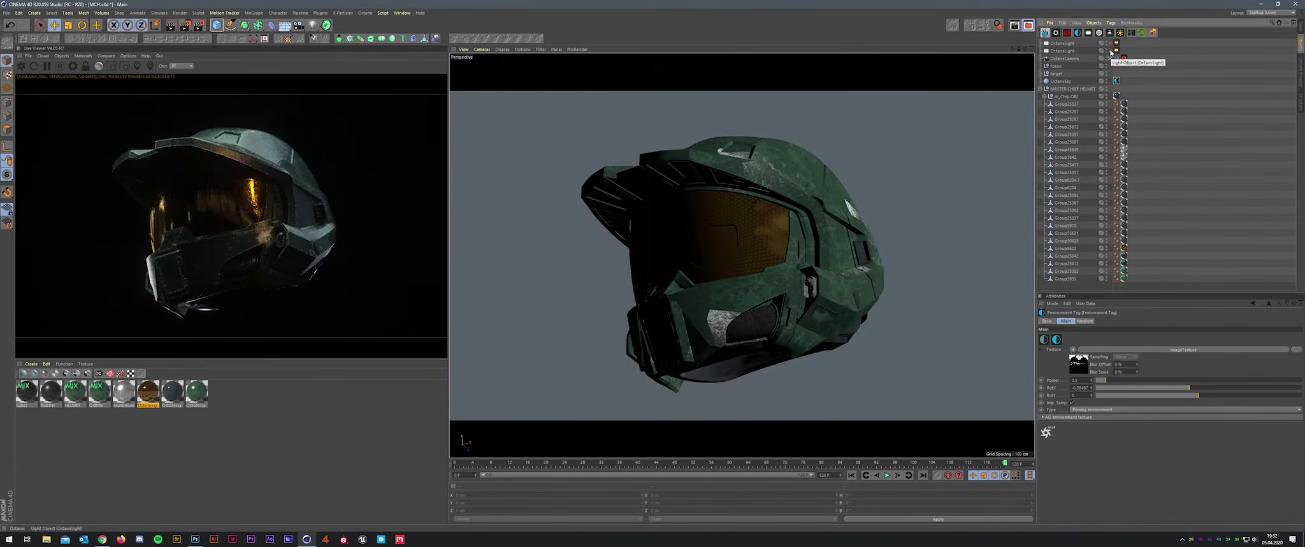
# - Check the environment texture, then add a Cube and a Landscape object to the scene
pyautogui.click(1183, 349)
pyautogui.click(217, 25)
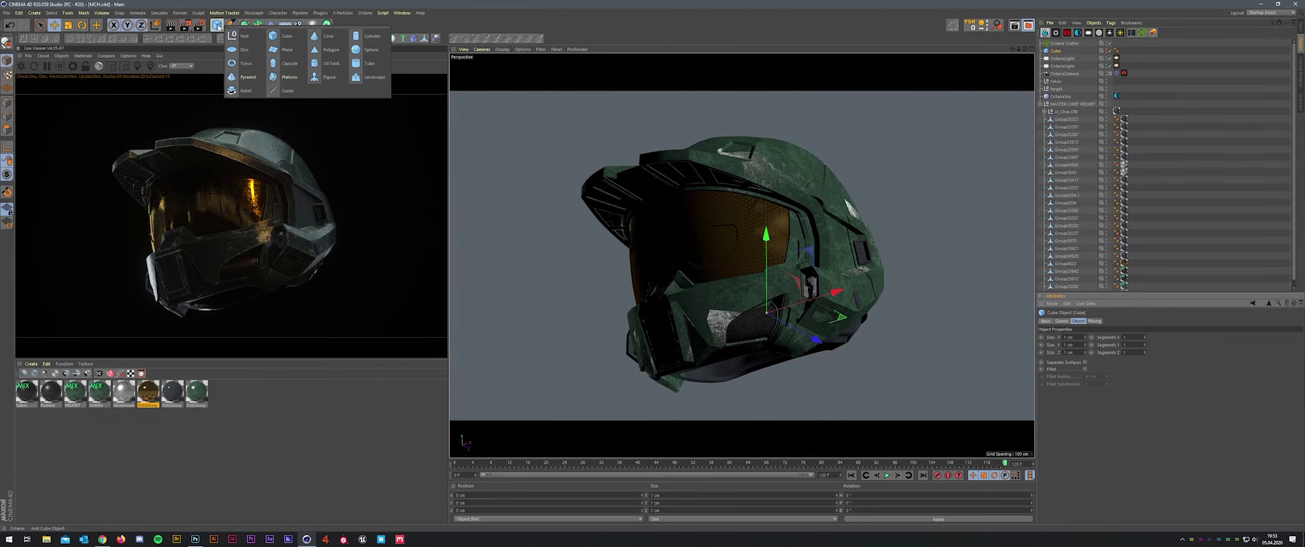
pyautogui.click(374, 77)
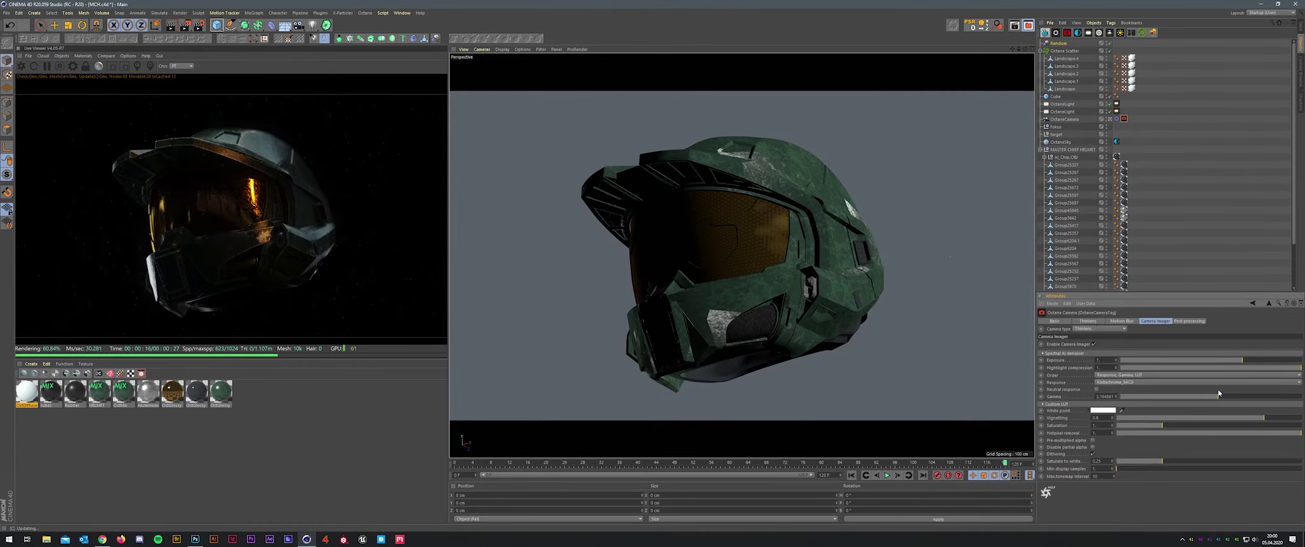
# - Change the camera imager's response curve, check depth of field, and select the scatter
pyautogui.click(1116, 338)
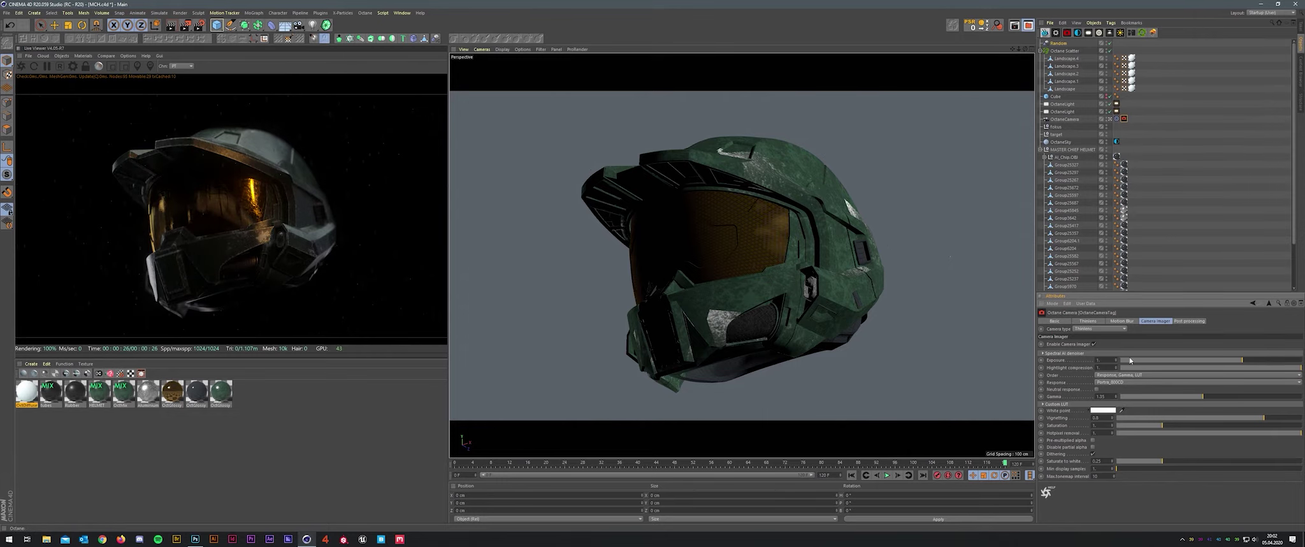
pyautogui.click(1088, 320)
pyautogui.click(1059, 43)
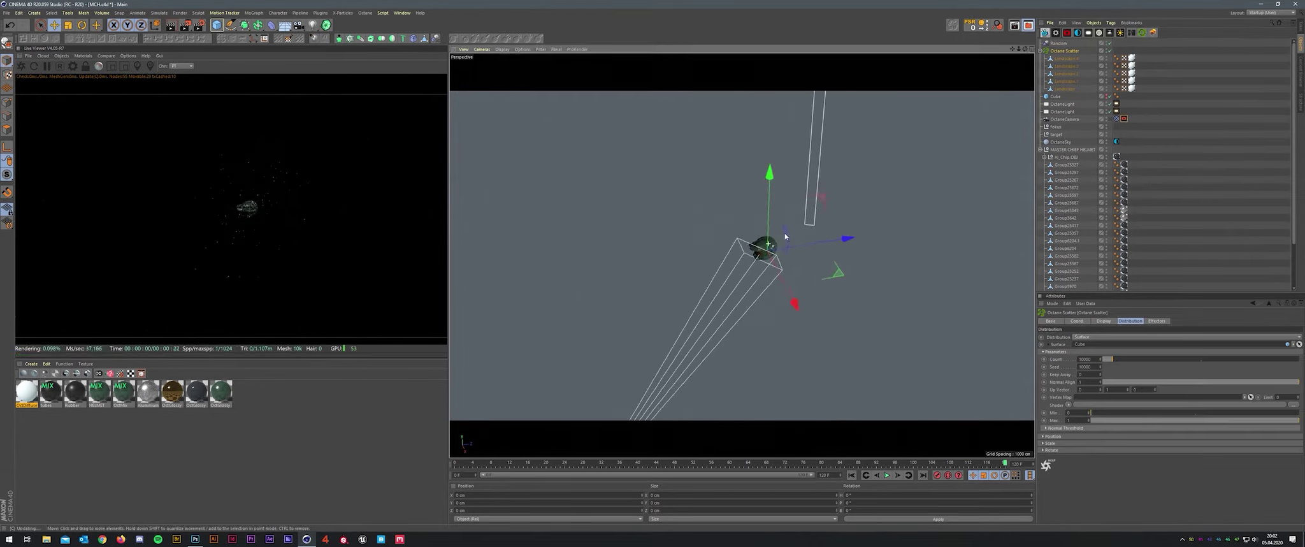
# - Jump between the first and last frames and rotate the environment lighting around the helmet
pyautogui.click(853, 475)
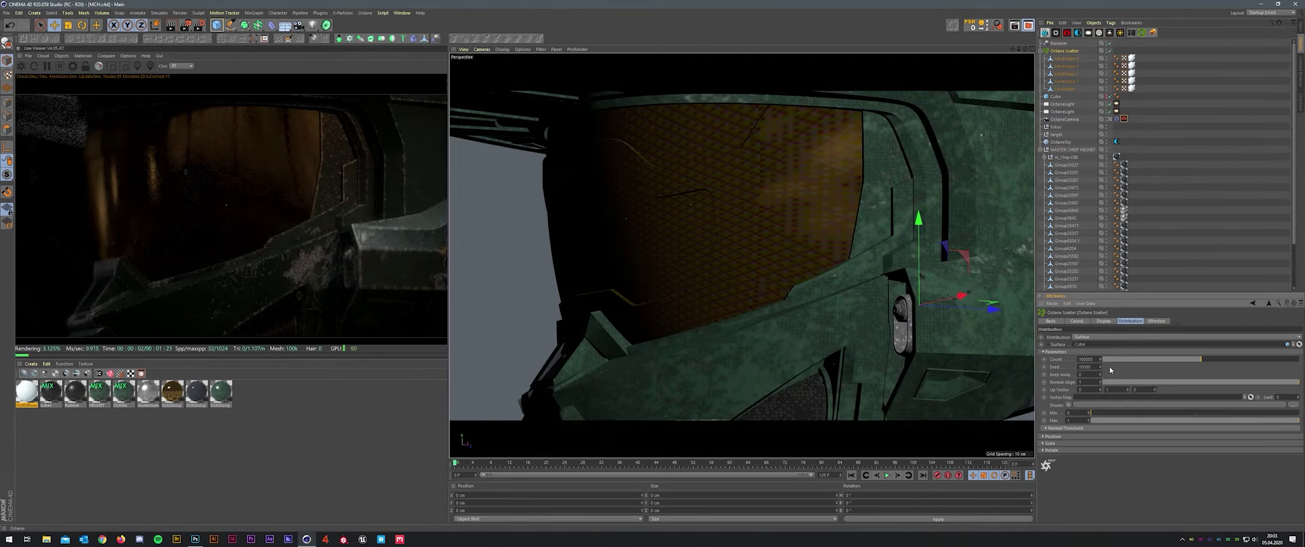
pyautogui.click(923, 475)
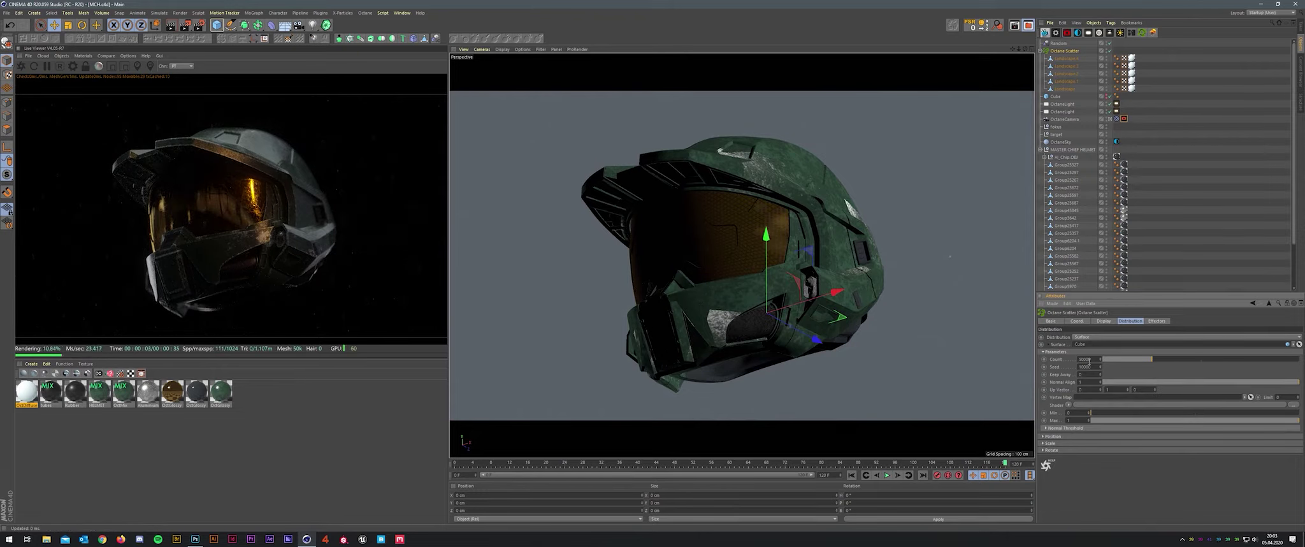
pyautogui.moveTo(1186, 395); pyautogui.dragTo(1201, 397)
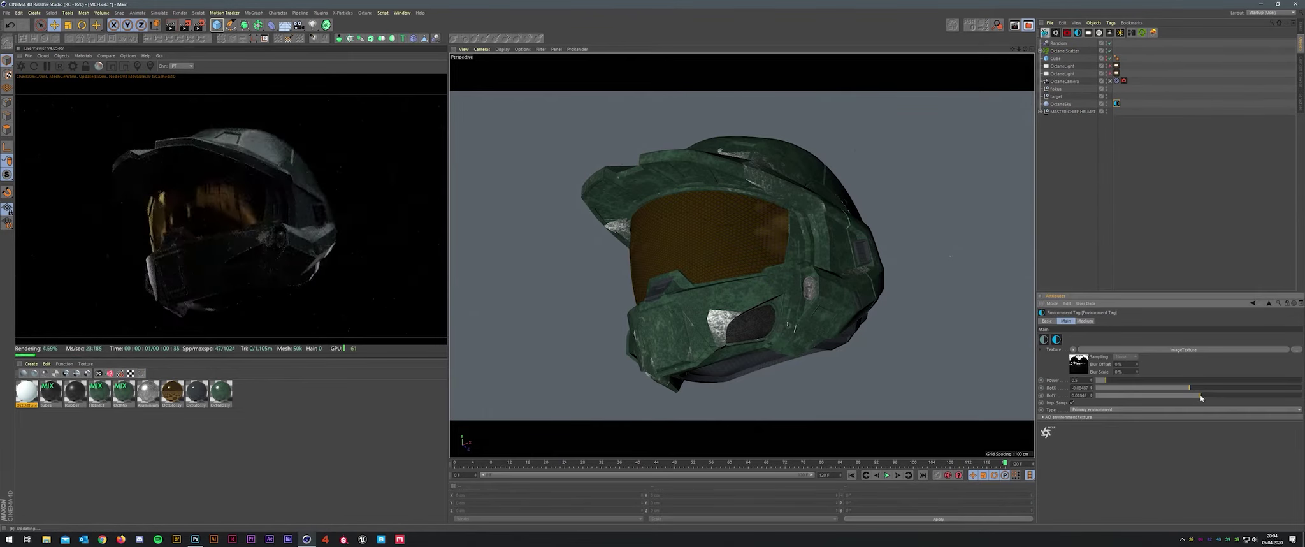
# - Select the Octane light in a four-view layout and duplicate it as OctaneLight.1
pyautogui.click(1128, 350)
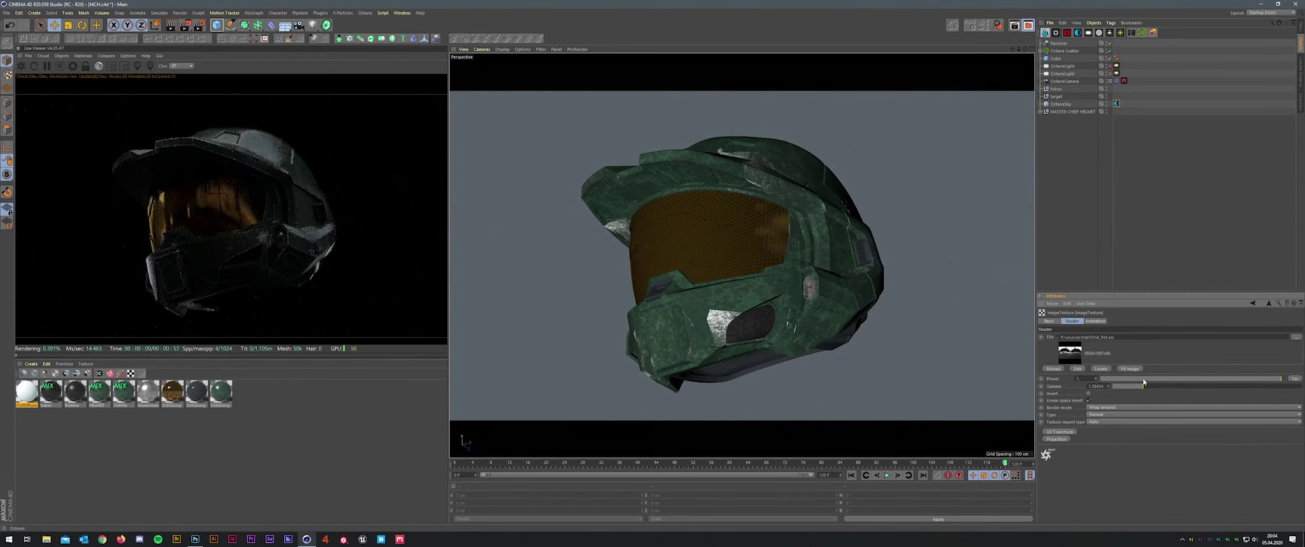
pyautogui.click(1114, 67)
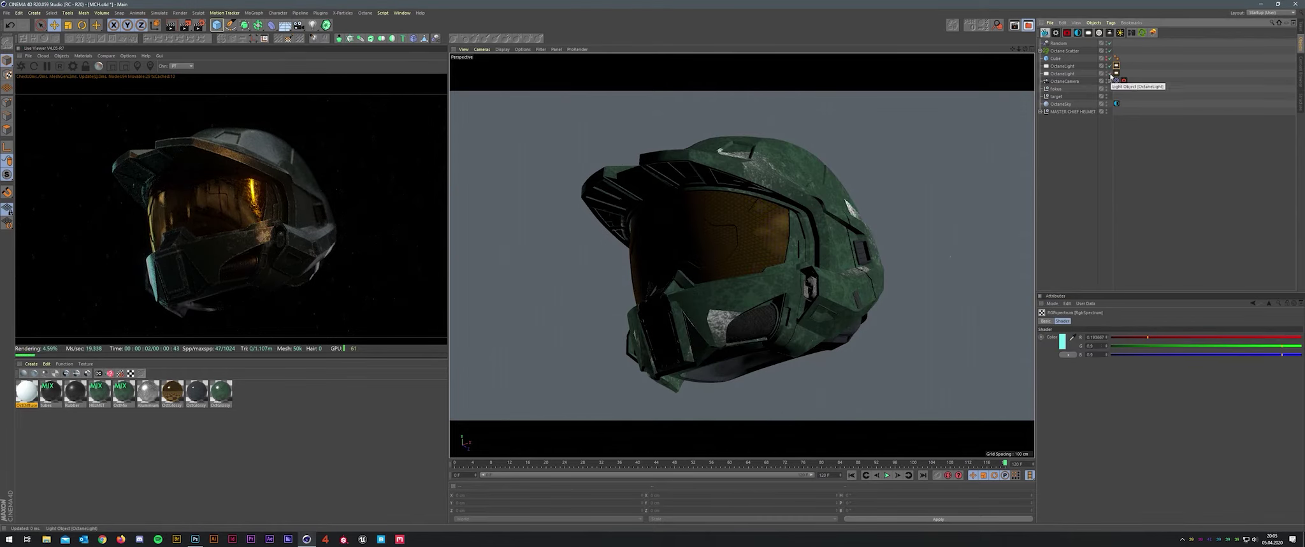
pyautogui.click(1062, 73)
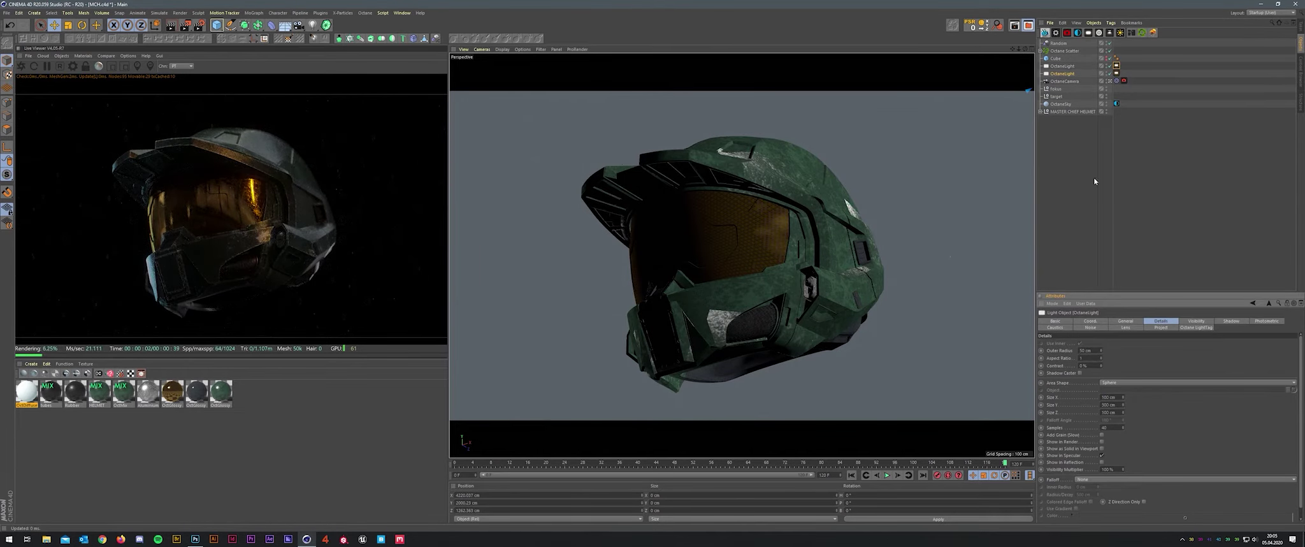
pyautogui.hotkey('ctrl', 'z')
pyautogui.middleClick(884, 153)
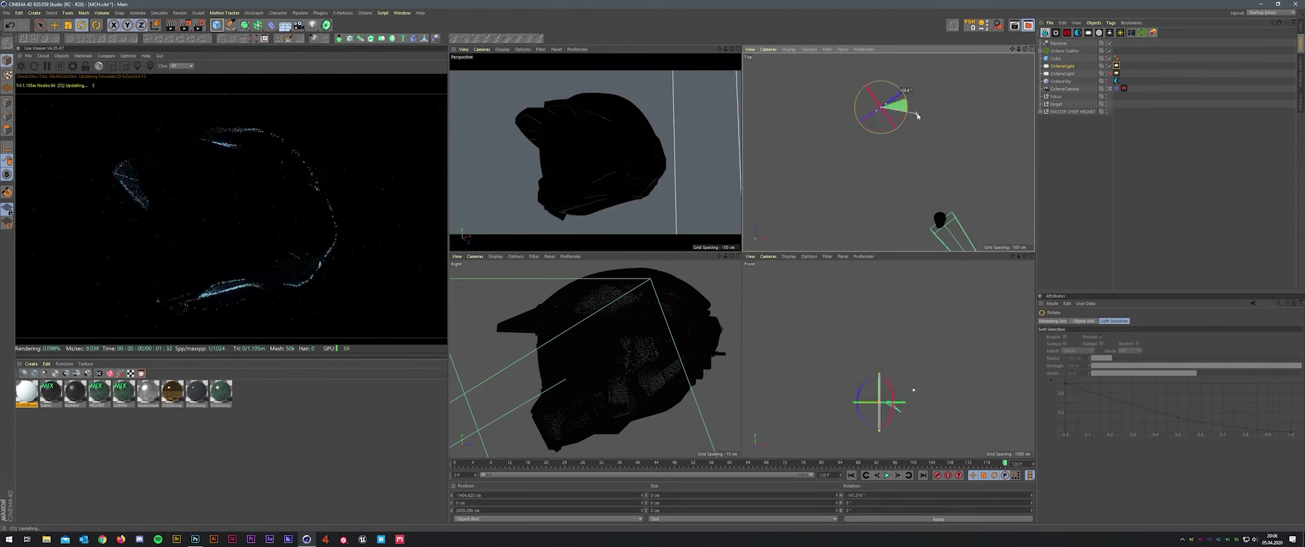
pyautogui.hotkey('ctrl', 'z')
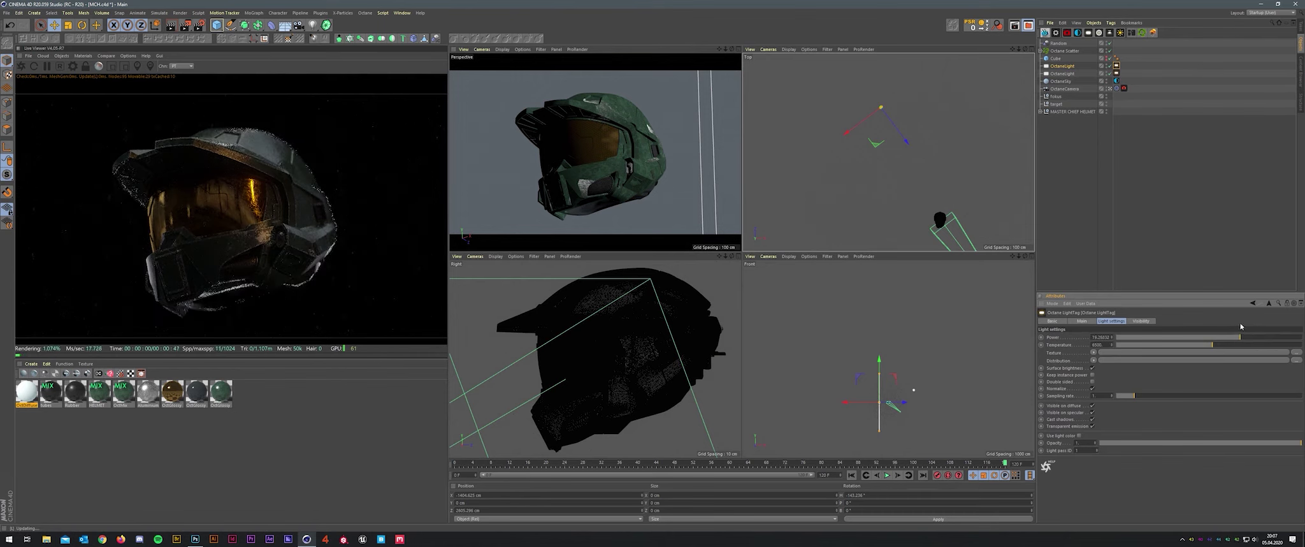
pyautogui.hotkey('ctrl', 'z')
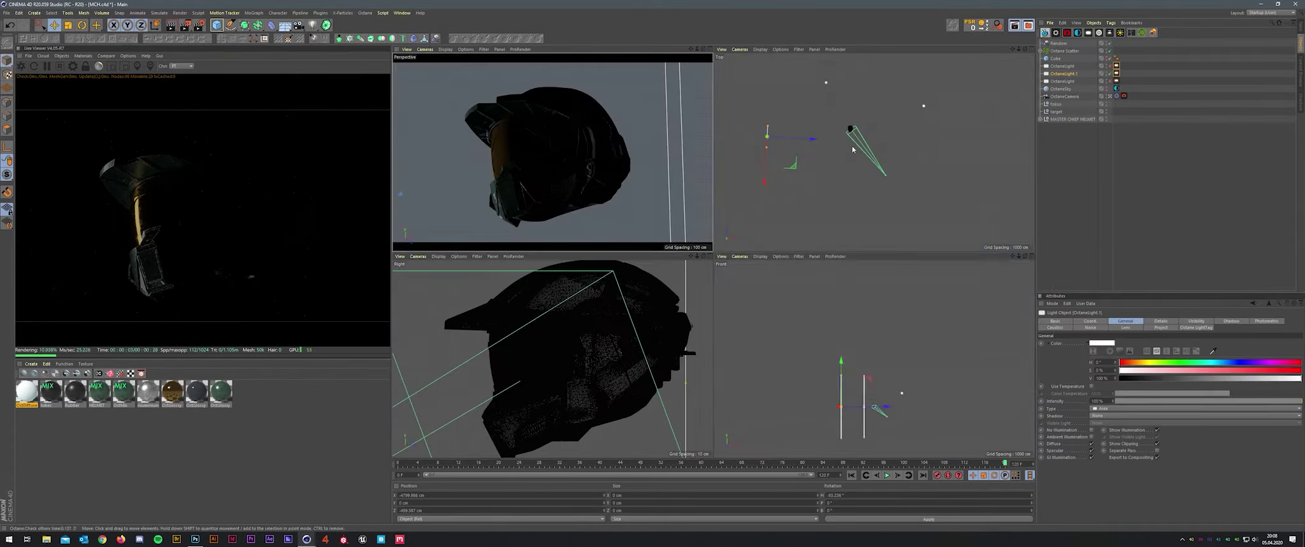
# - Raise OctaneLight.1 in the Front view and shift OctaneLight along X in the Top view
pyautogui.moveTo(840, 366); pyautogui.dragTo(837, 308)
pyautogui.click(924, 106)
pyautogui.moveTo(960, 103)
pyautogui.mouseDown()
pyautogui.moveTo(980, 102)
pyautogui.moveTo(961, 77)
pyautogui.mouseUp()
pyautogui.scroll(2, 904, 317)
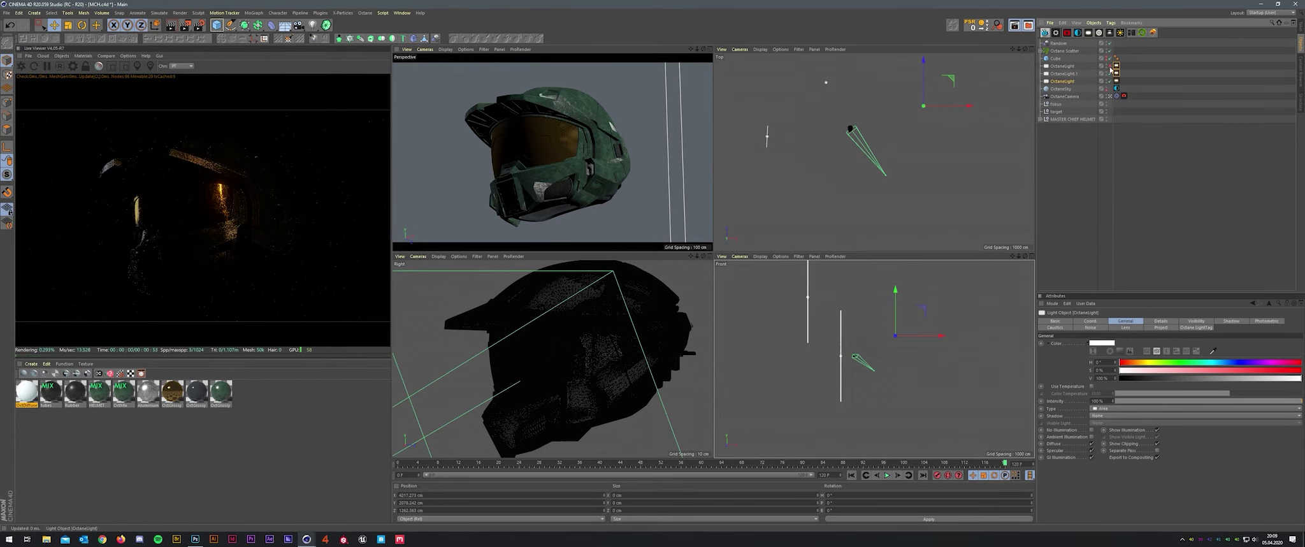
# - Set the Environment Tag power to 0.1
pyautogui.click(1117, 89)
pyautogui.write('0.1')
pyautogui.click(851, 475)
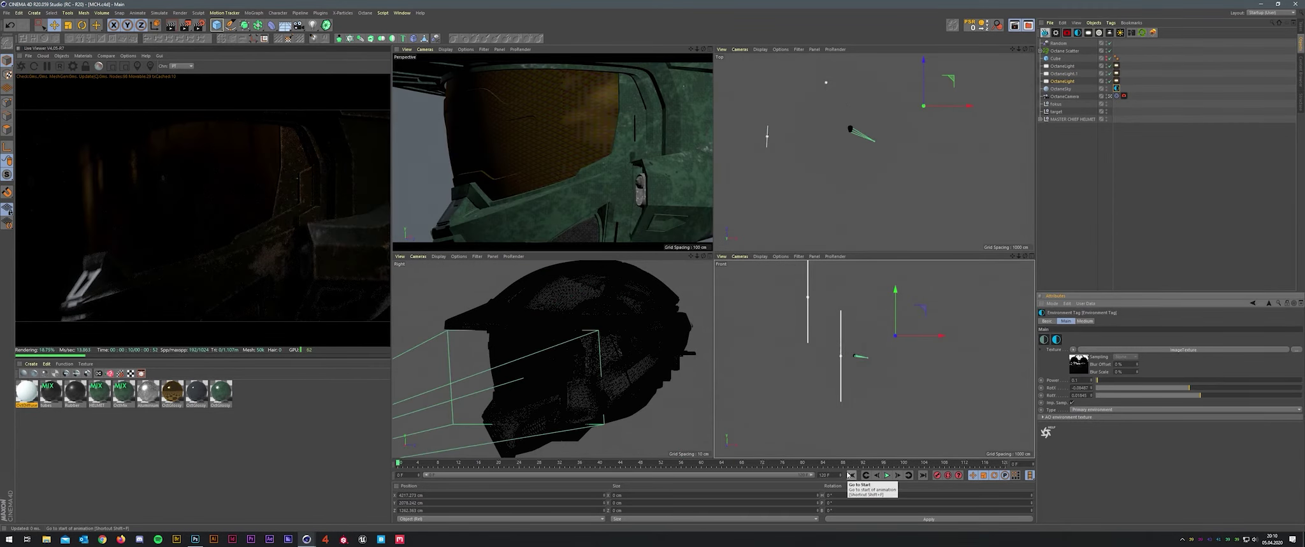
pyautogui.hotkey('ctrl', 'b')
# - Set the render output width to 2530 pixels
pyautogui.moveTo(570, 79); pyautogui.dragTo(651, 70)
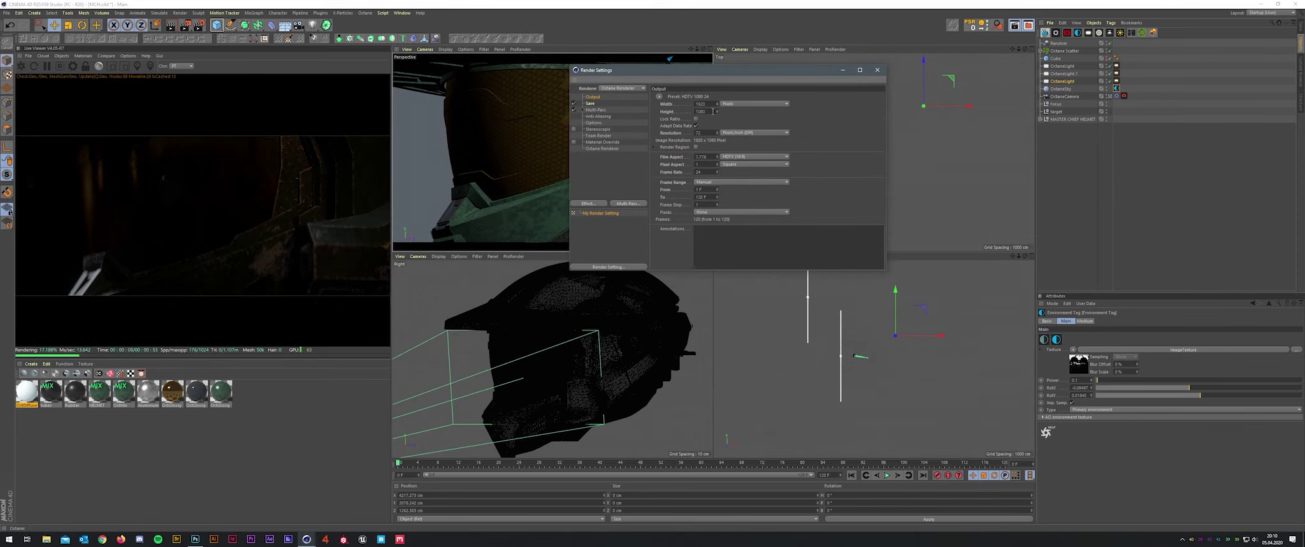
pyautogui.write('2530')
pyautogui.press('Return')
pyautogui.click(695, 118)
# - Set the frame save path with filename 'fram' and tilt the environment lighting via RotX
pyautogui.click(591, 102)
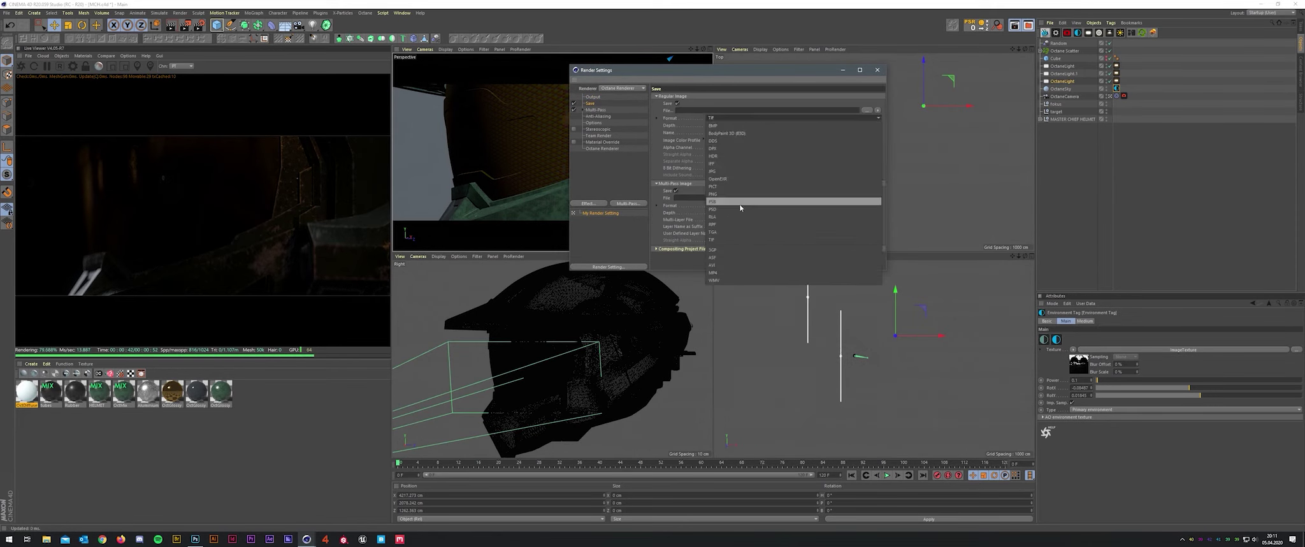
pyautogui.click(880, 106)
pyautogui.write('fram')
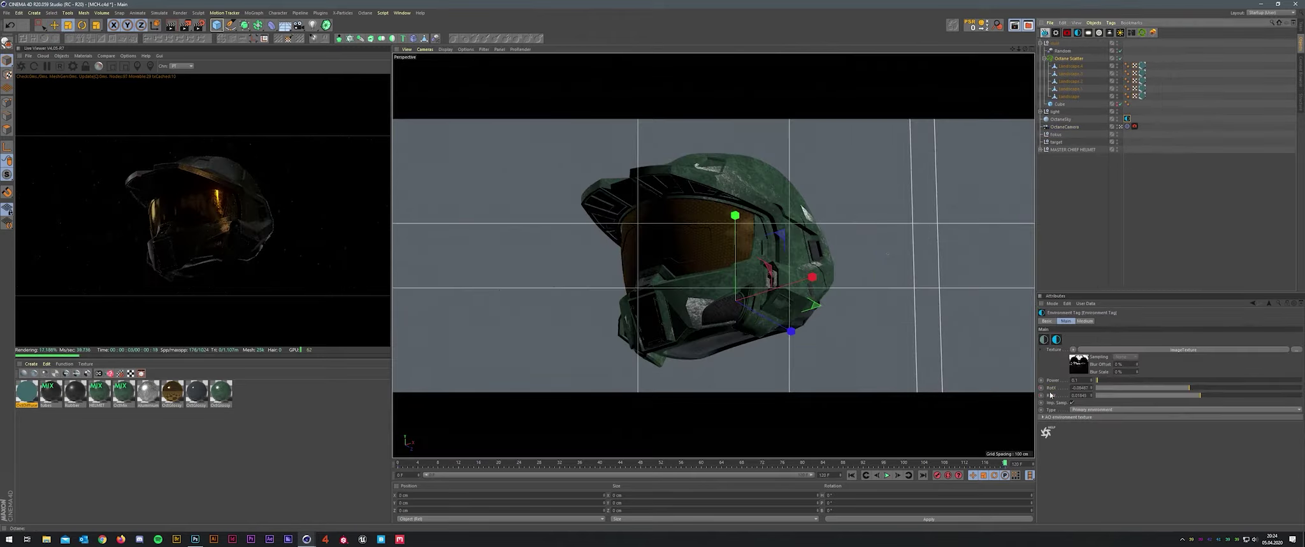
pyautogui.moveTo(1189, 388); pyautogui.dragTo(1147, 390)
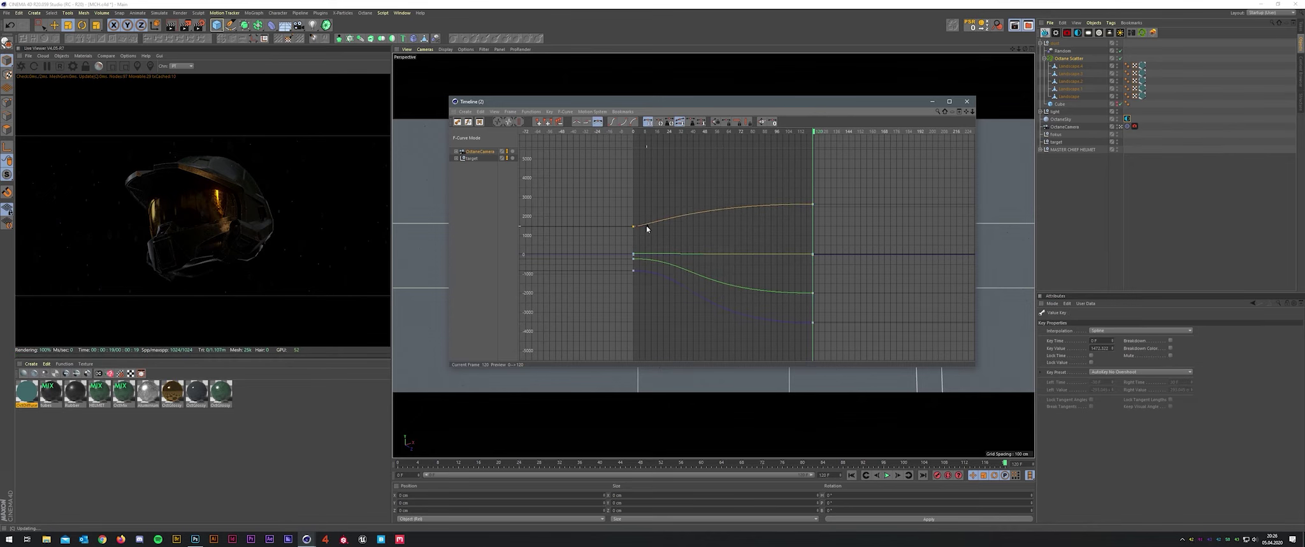
# - Zoom into the F-Curve timeline to view the camera and target curves
pyautogui.scroll(2, 640, 229)
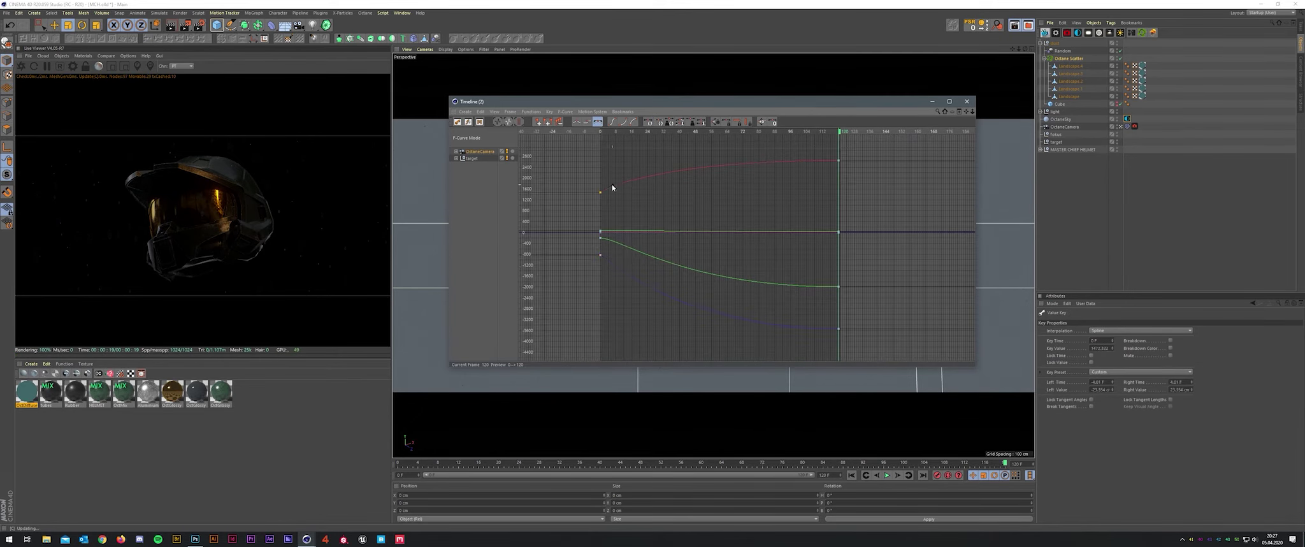